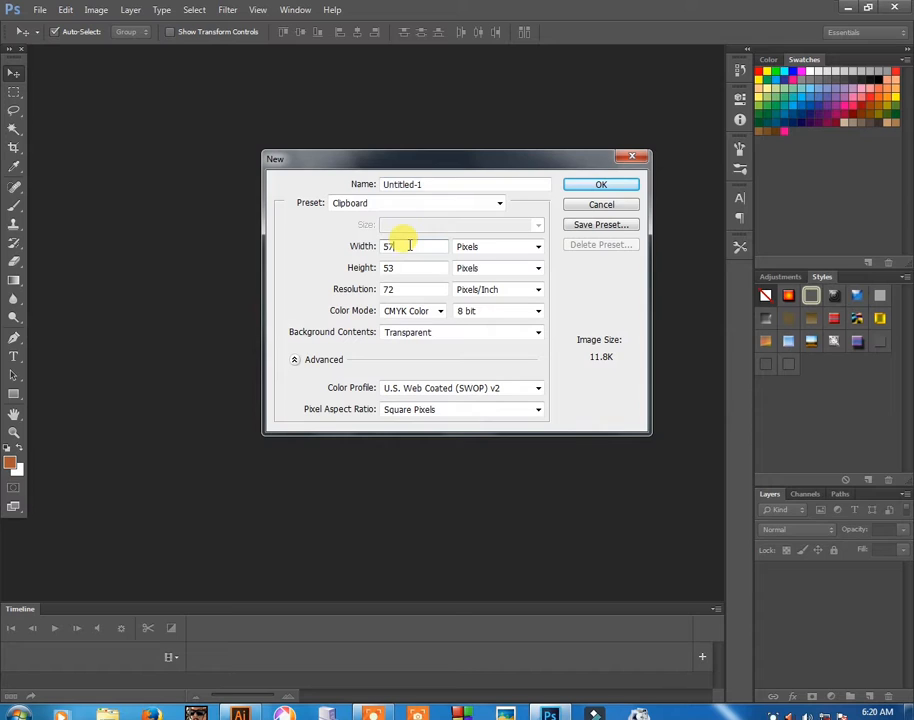
# Create a new 1000 × 1000 pixel document in RGB Color mode with transparent background contents.
pyautogui.press('BackSpace')
pyautogui.press('BackSpace')
pyautogui.write('1000')
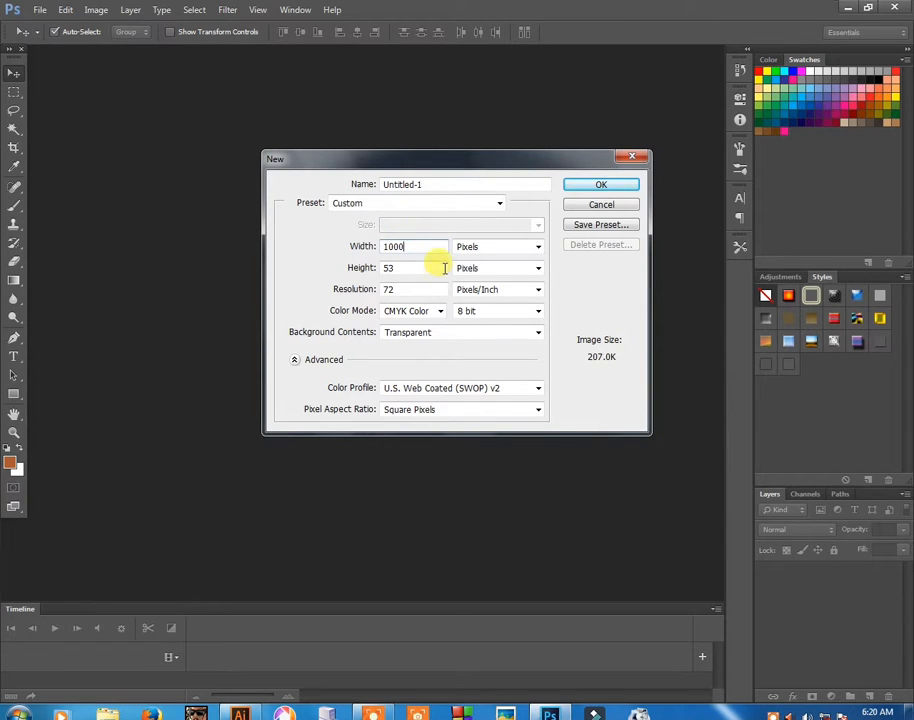
pyautogui.click(441, 268)
pyautogui.write('1000')
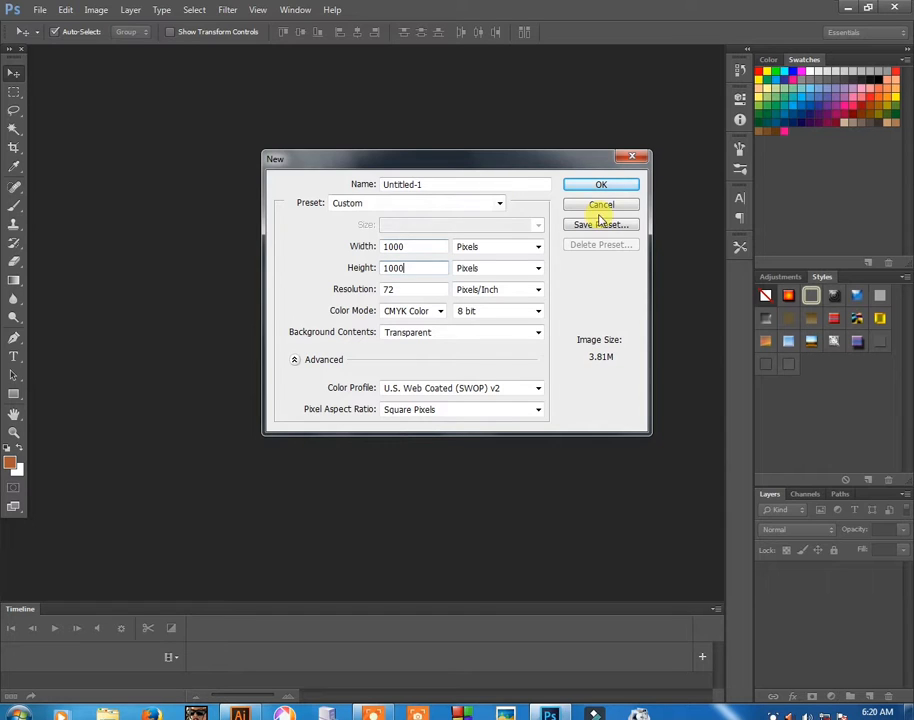
pyautogui.click(439, 314)
pyautogui.click(416, 344)
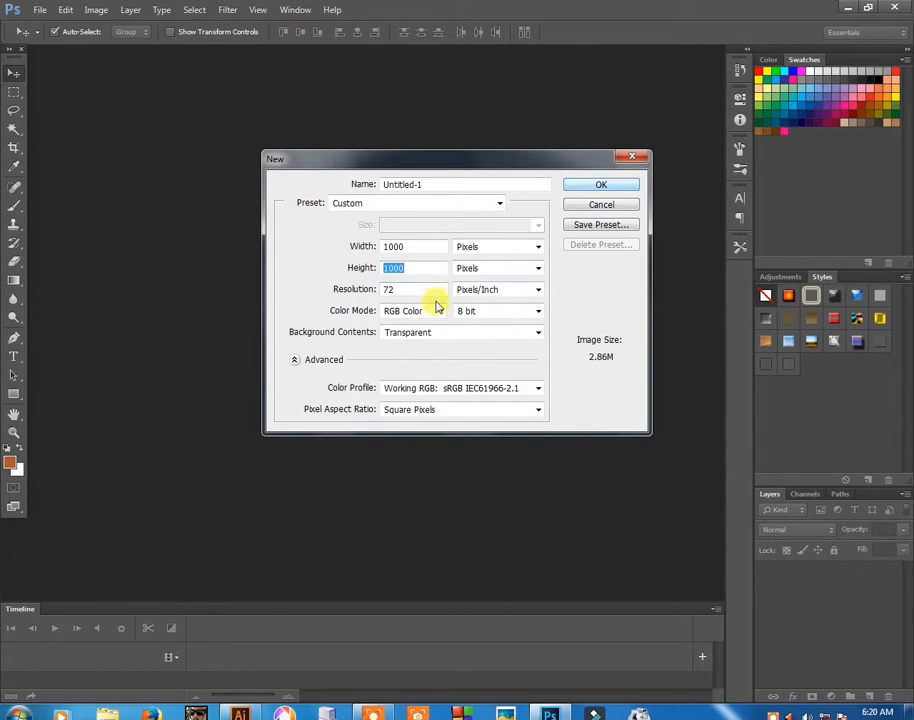
pyautogui.click(596, 185)
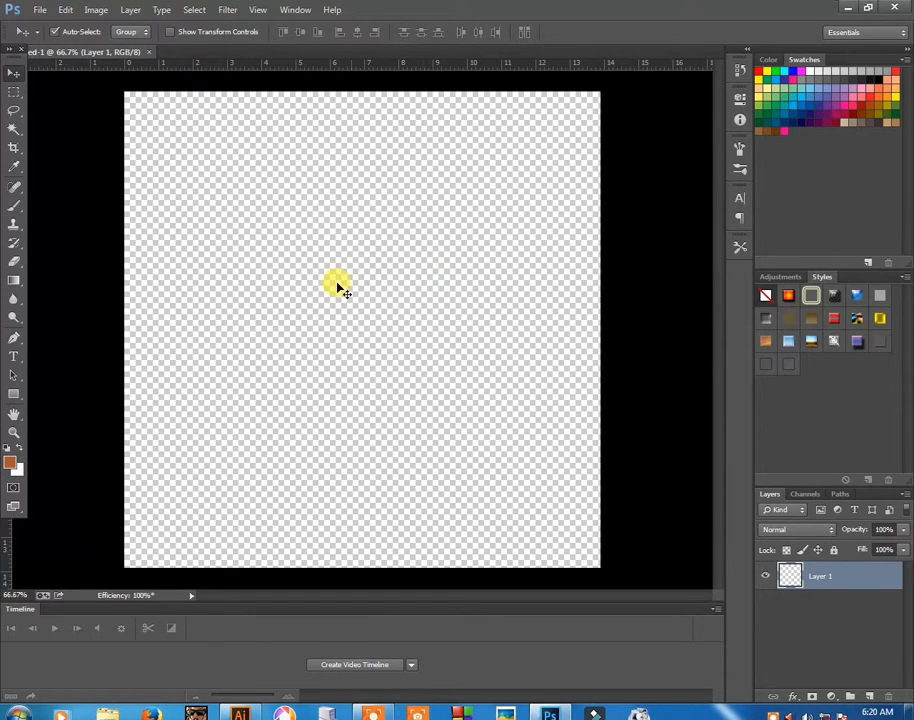
# Draw a circle about 660 px in diameter with the Ellipse tool and move it to about X 204 px, Y 139 px.
pyautogui.click(14, 394)
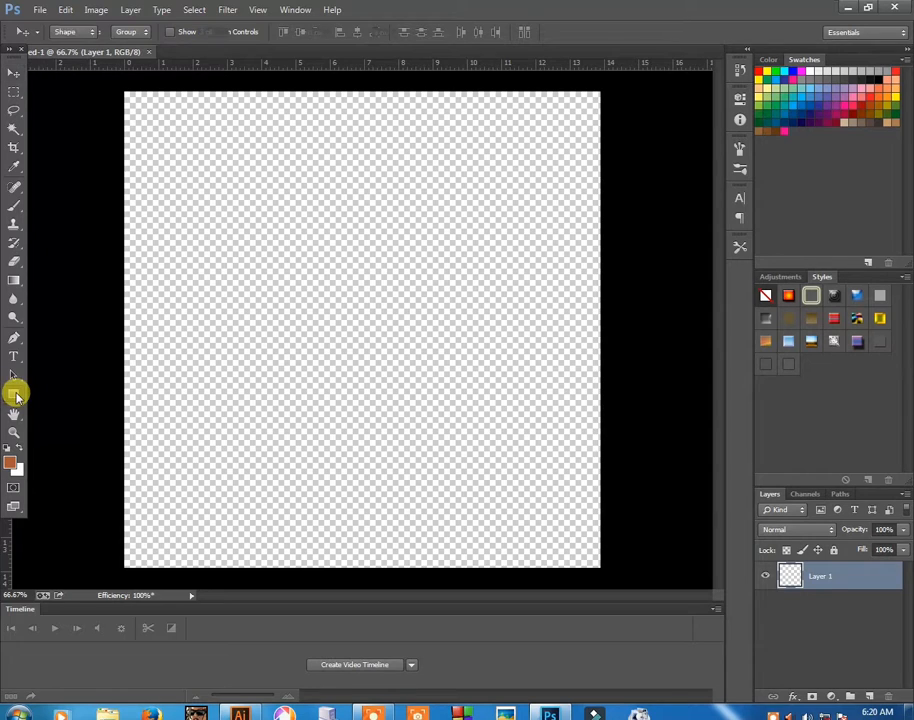
pyautogui.click(16, 396)
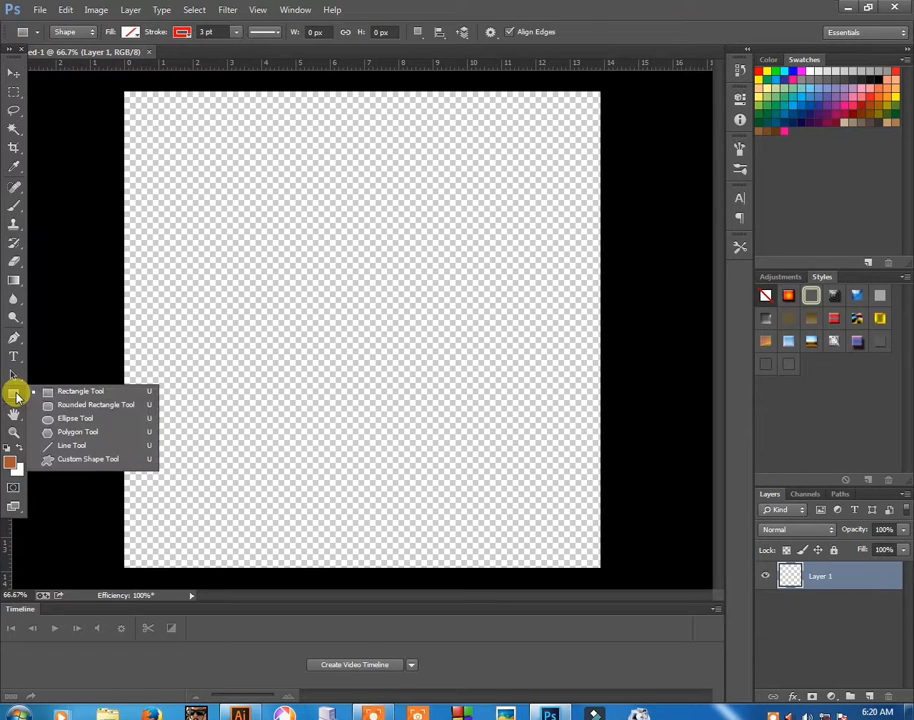
pyautogui.click(75, 418)
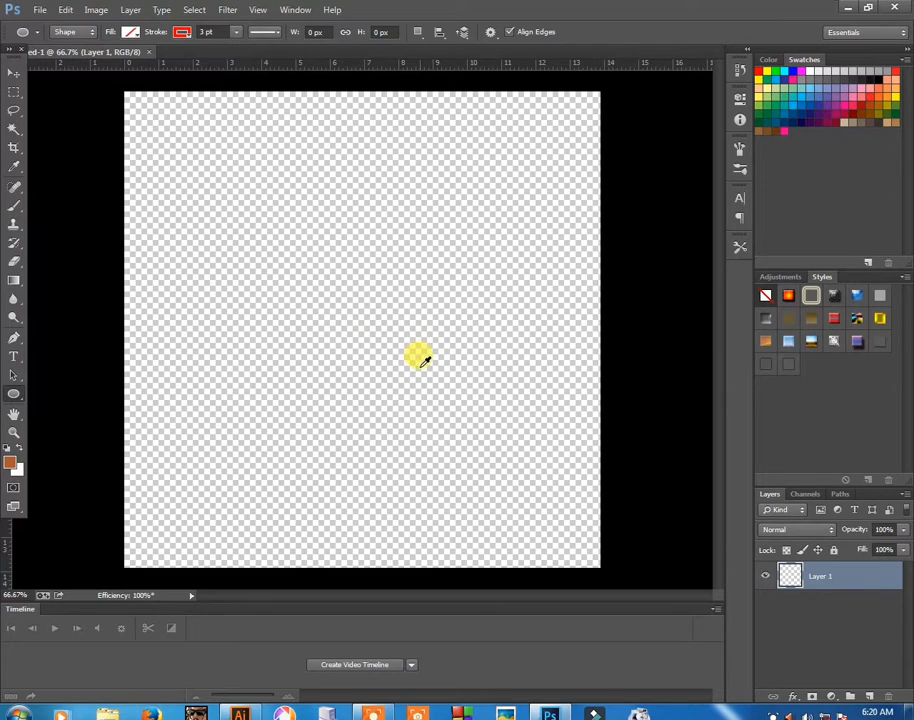
pyautogui.moveTo(316, 277)
pyautogui.mouseDown()
pyautogui.moveTo(400, 341)
pyautogui.moveTo(492, 432)
pyautogui.mouseUp()
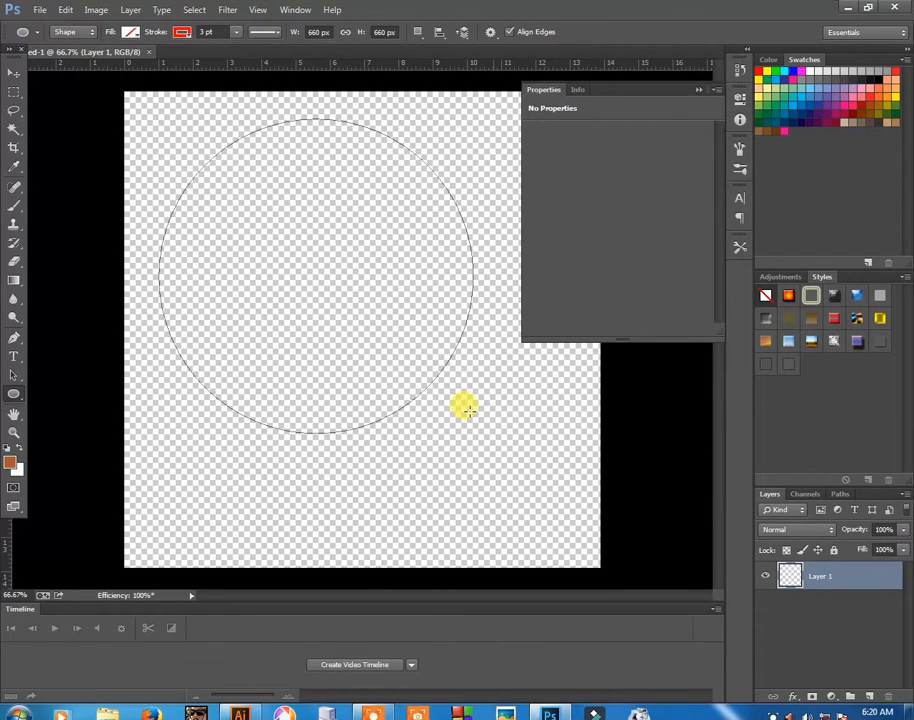
pyautogui.click(12, 74)
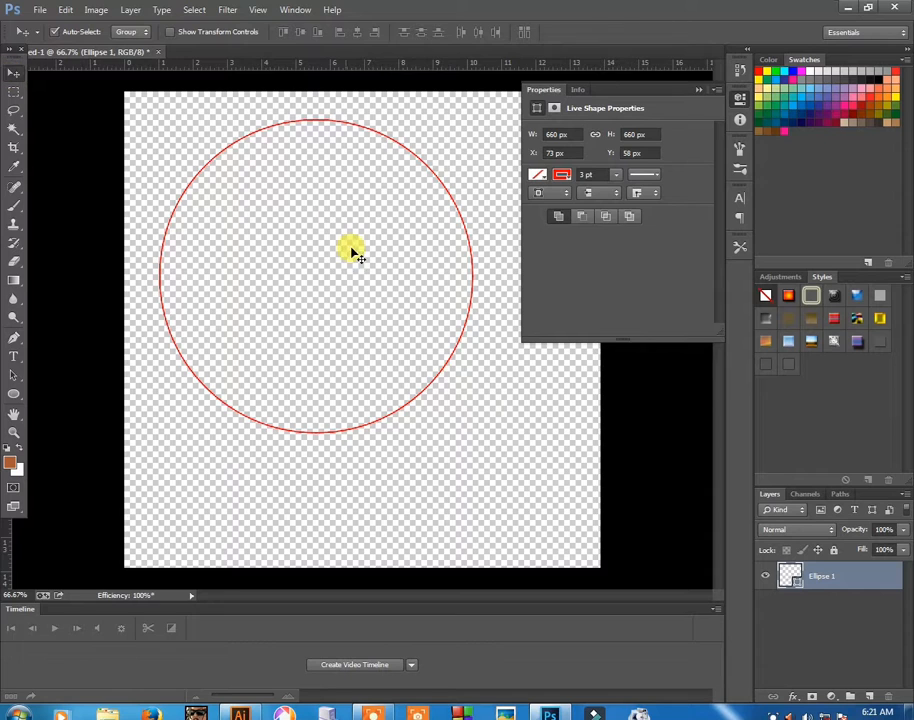
pyautogui.moveTo(330, 280); pyautogui.dragTo(386, 317)
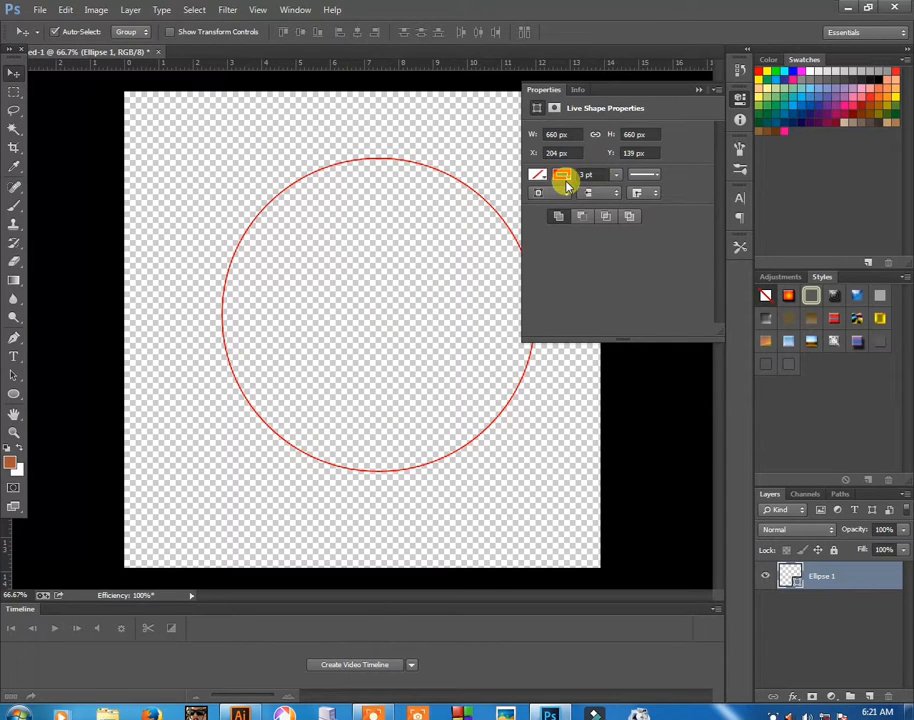
# Remove the circle's stroke and apply a black-to-white Gradient Overlay in Linear style to it.
pyautogui.click(562, 176)
pyautogui.click(547, 203)
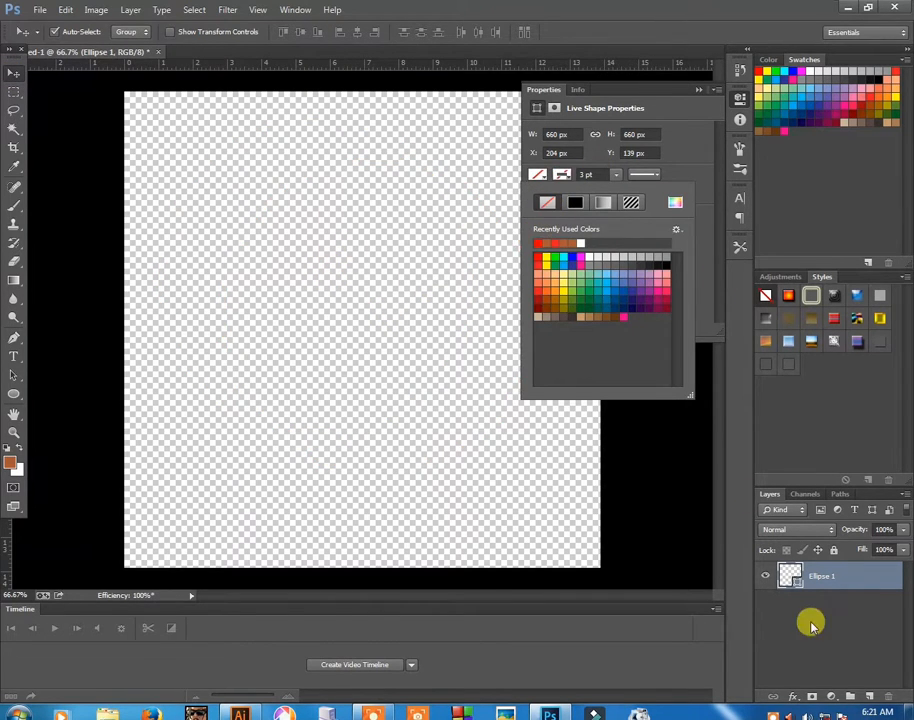
pyautogui.click(797, 696)
pyautogui.click(797, 696)
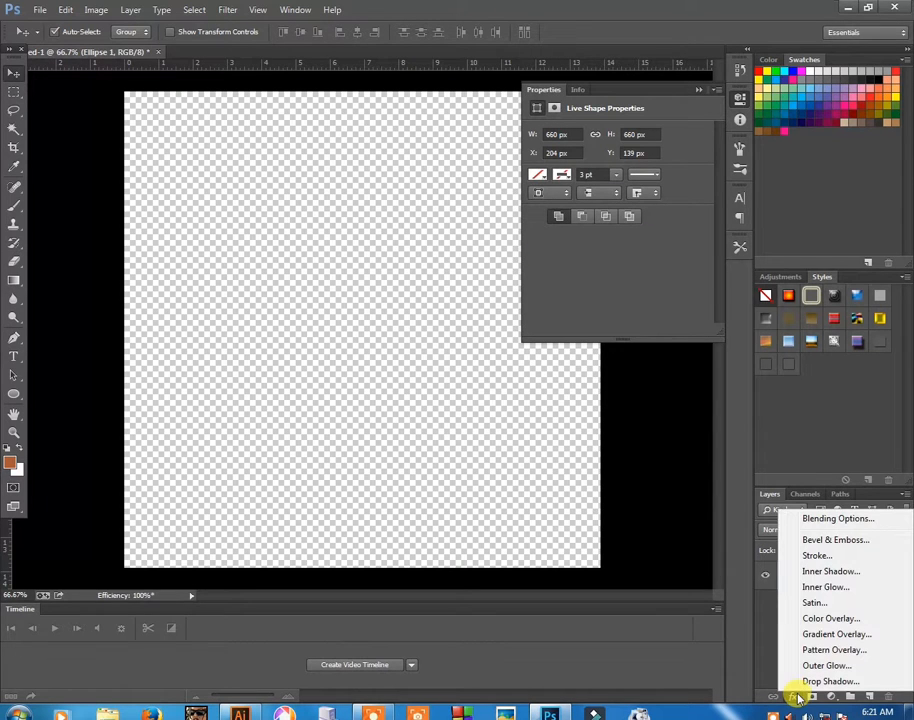
pyautogui.click(826, 634)
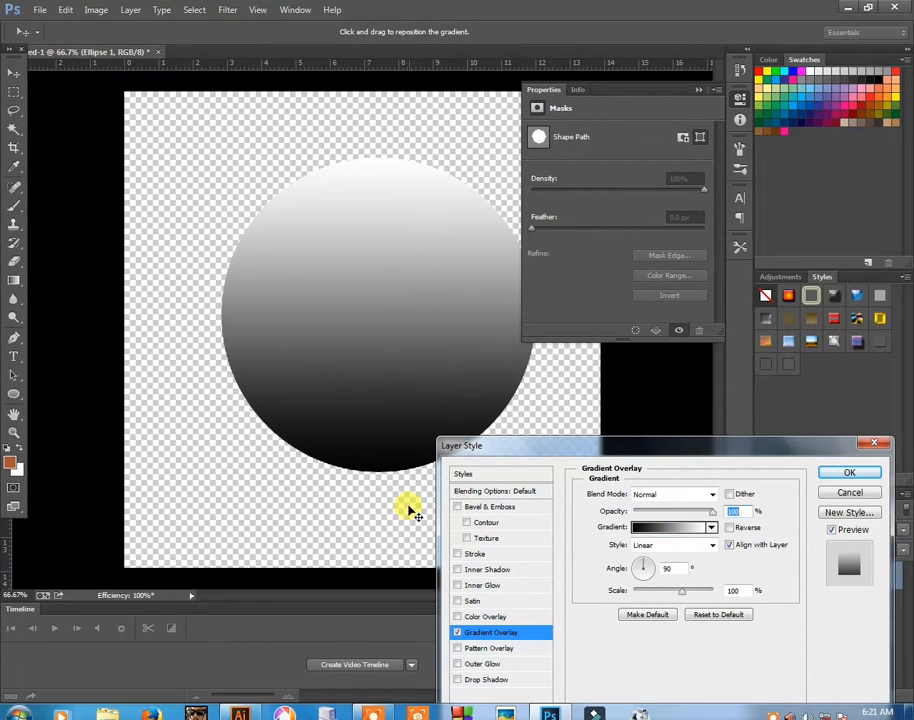
pyautogui.click(680, 533)
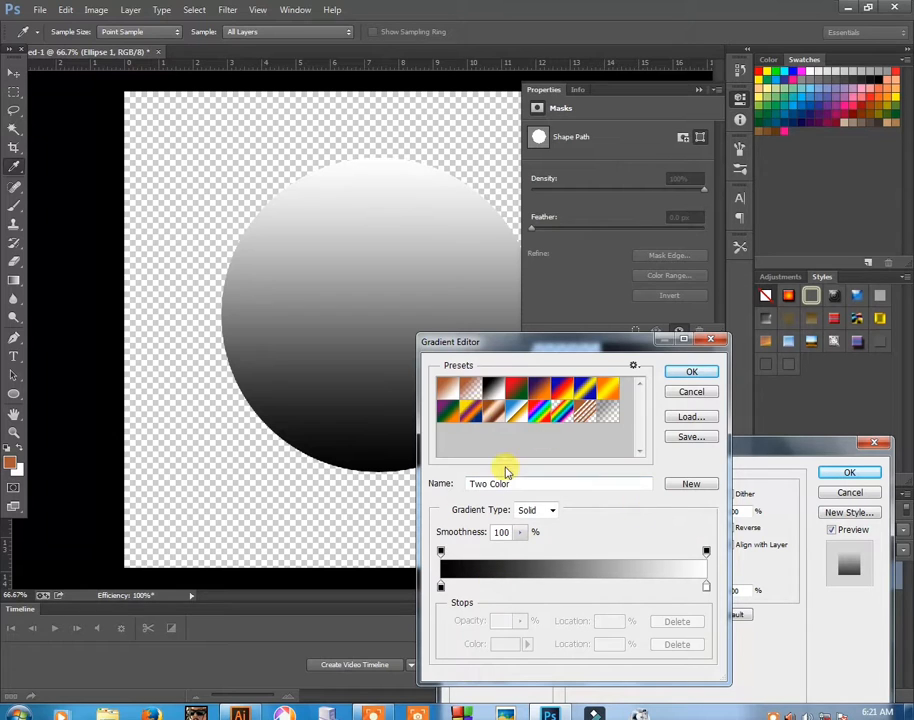
pyautogui.click(700, 373)
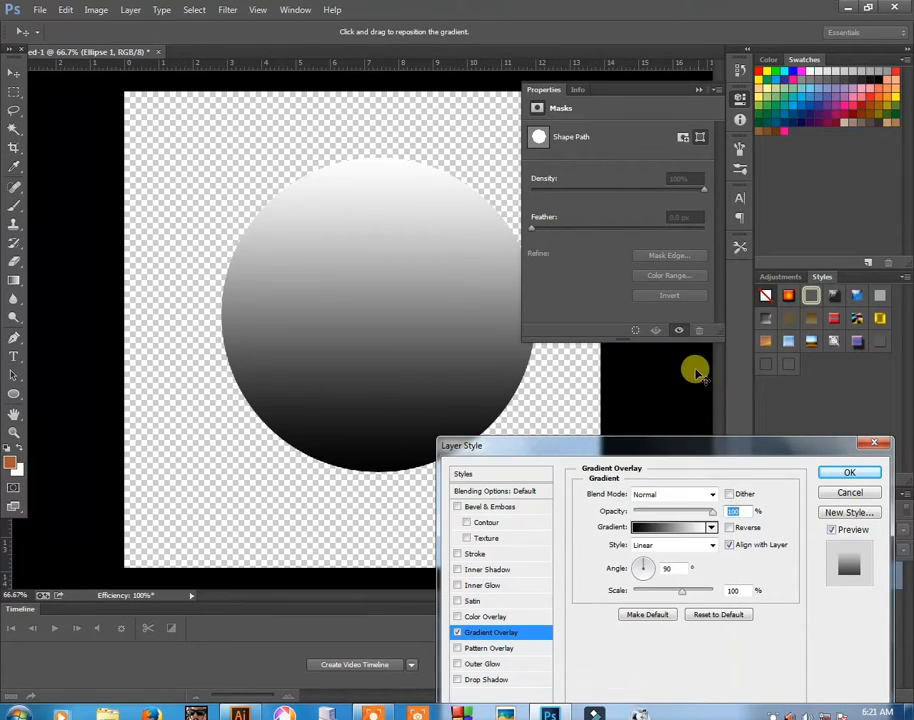
pyautogui.click(680, 546)
pyautogui.click(670, 561)
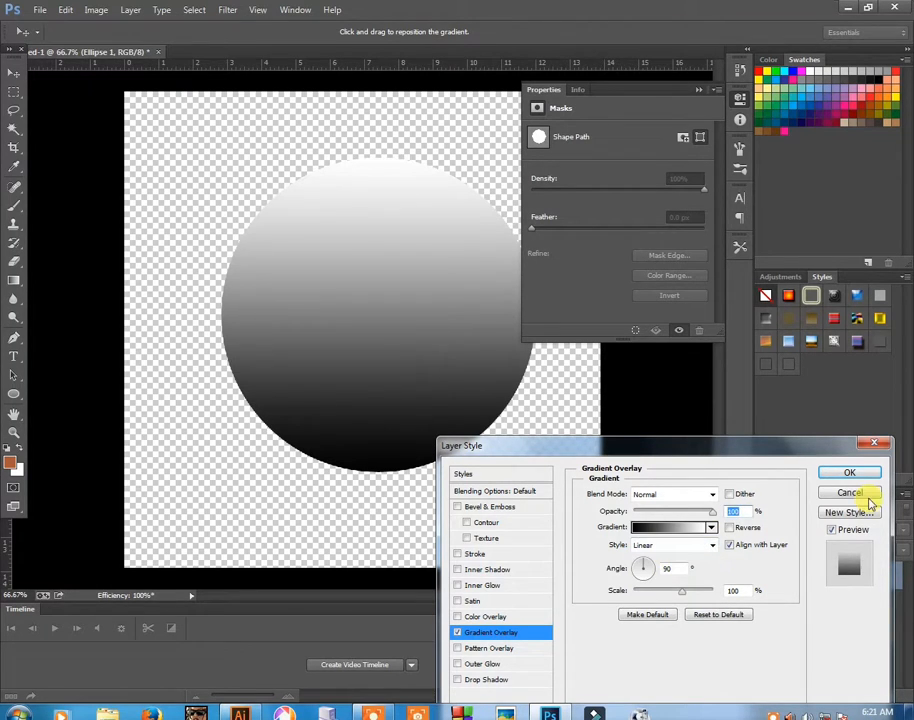
pyautogui.click(852, 473)
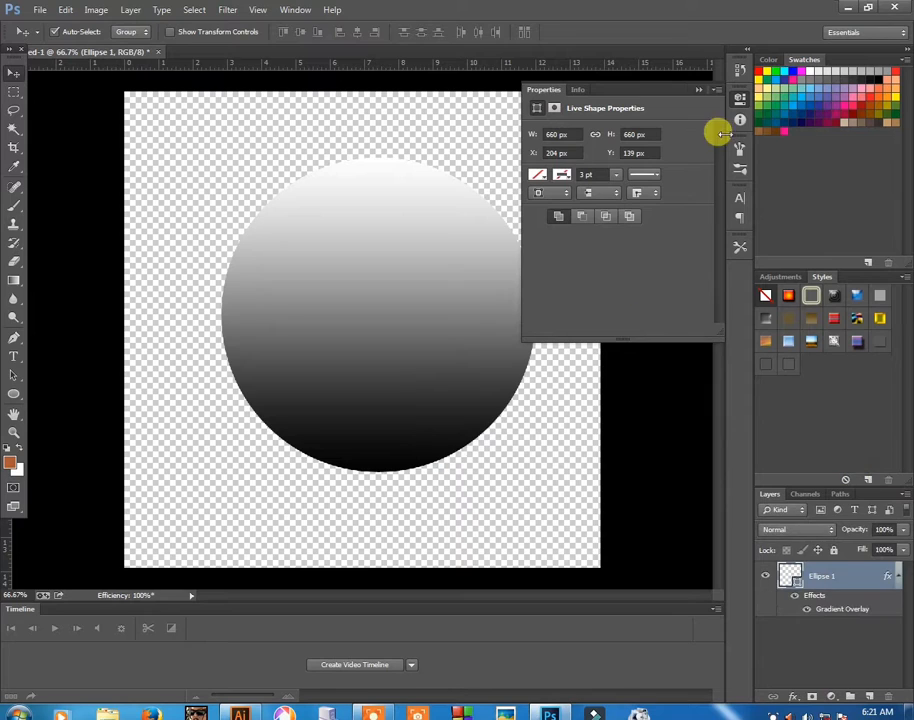
pyautogui.click(697, 89)
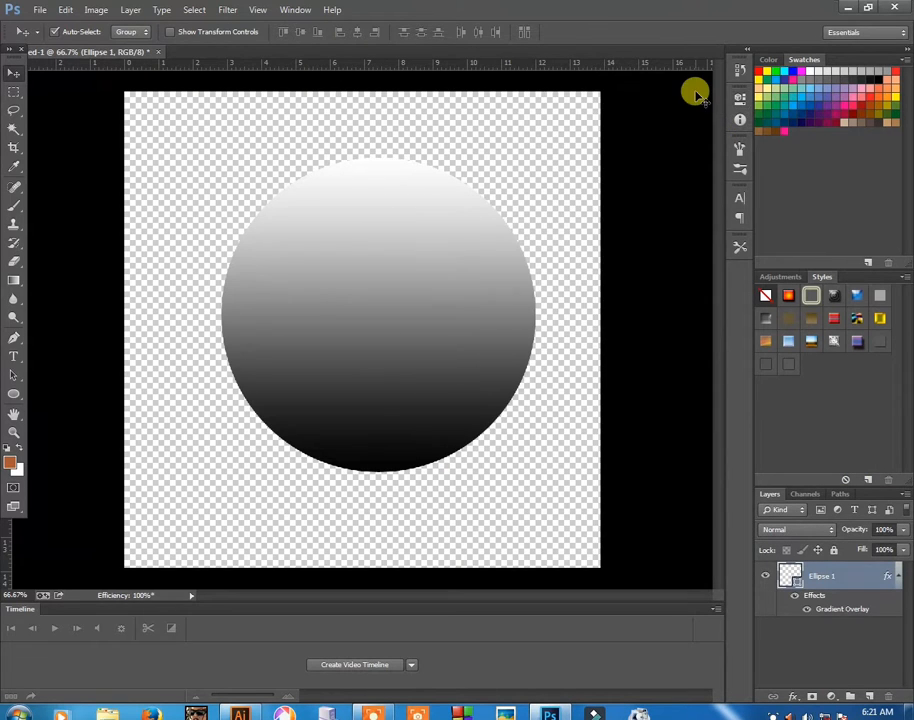
# Duplicate the circle's layer and set the copy's Gradient Overlay angle to -90°.
pyautogui.click(896, 576)
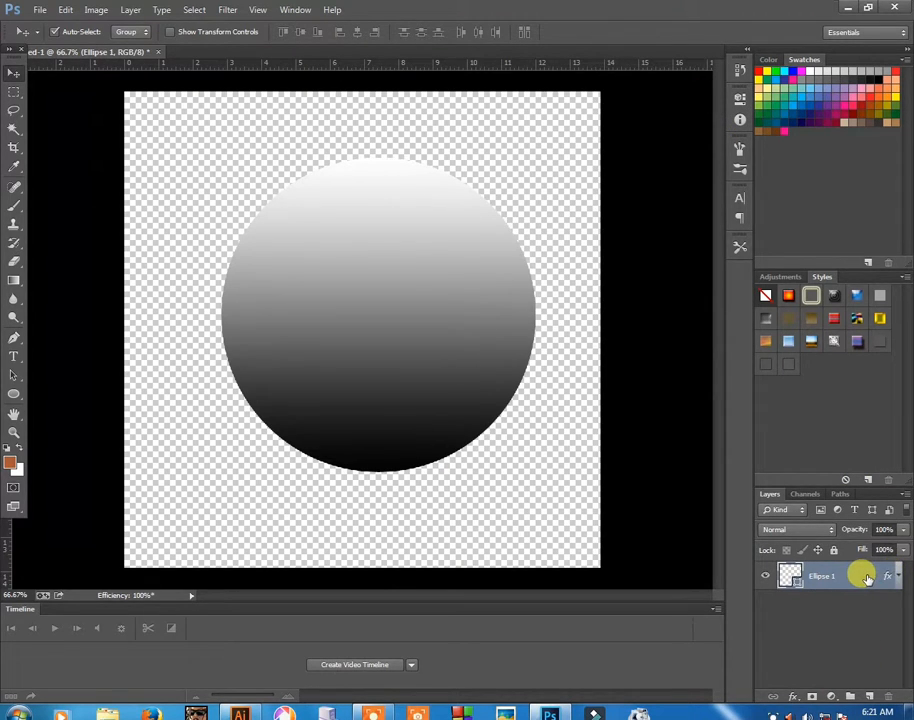
pyautogui.hotkey('ctrl', 'j')
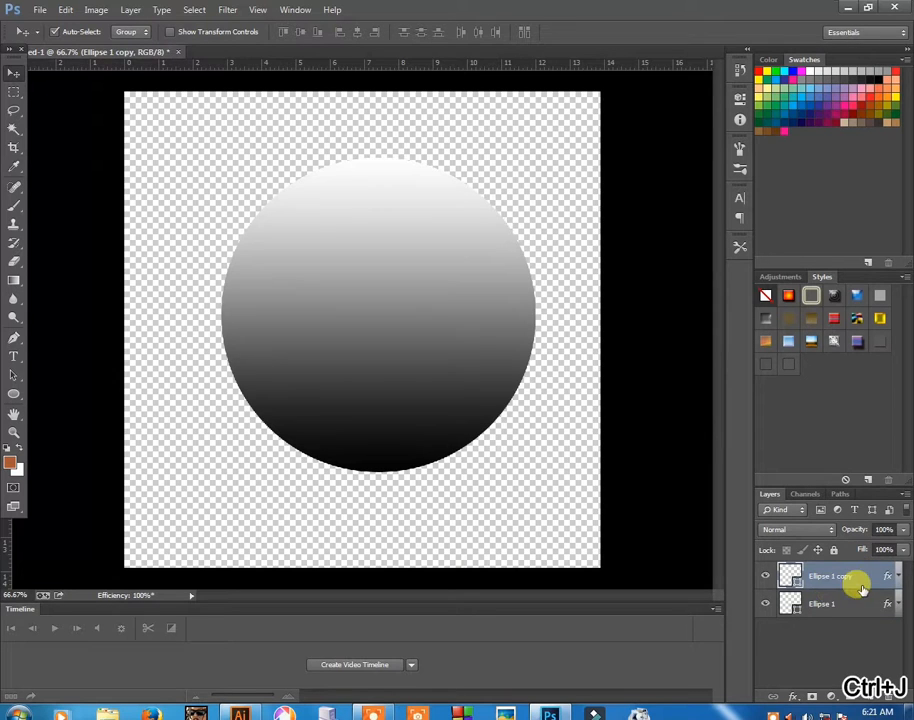
pyautogui.click(790, 698)
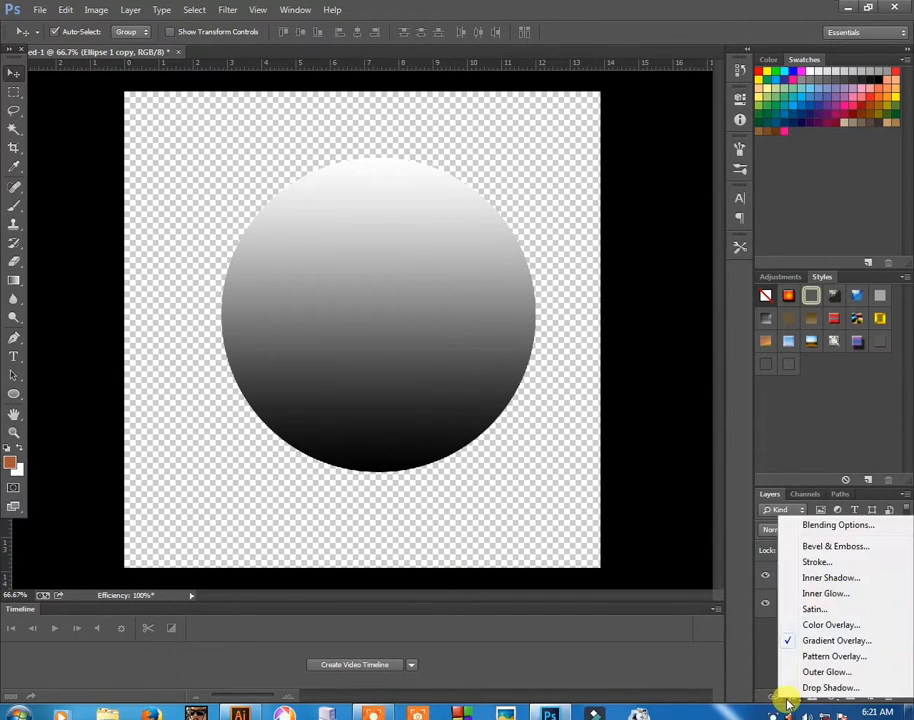
pyautogui.click(816, 640)
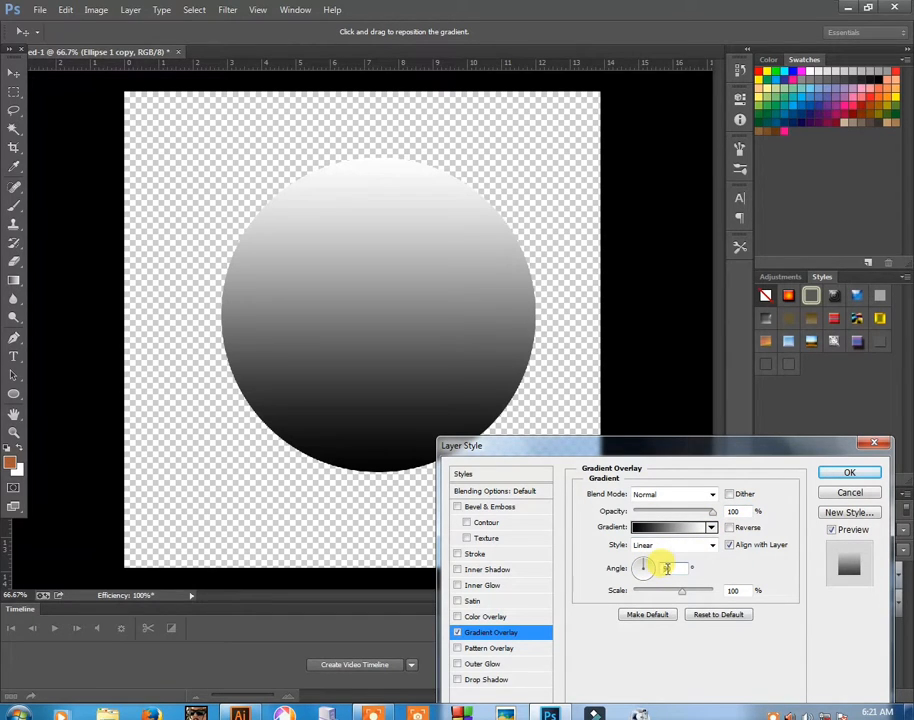
pyautogui.write('-')
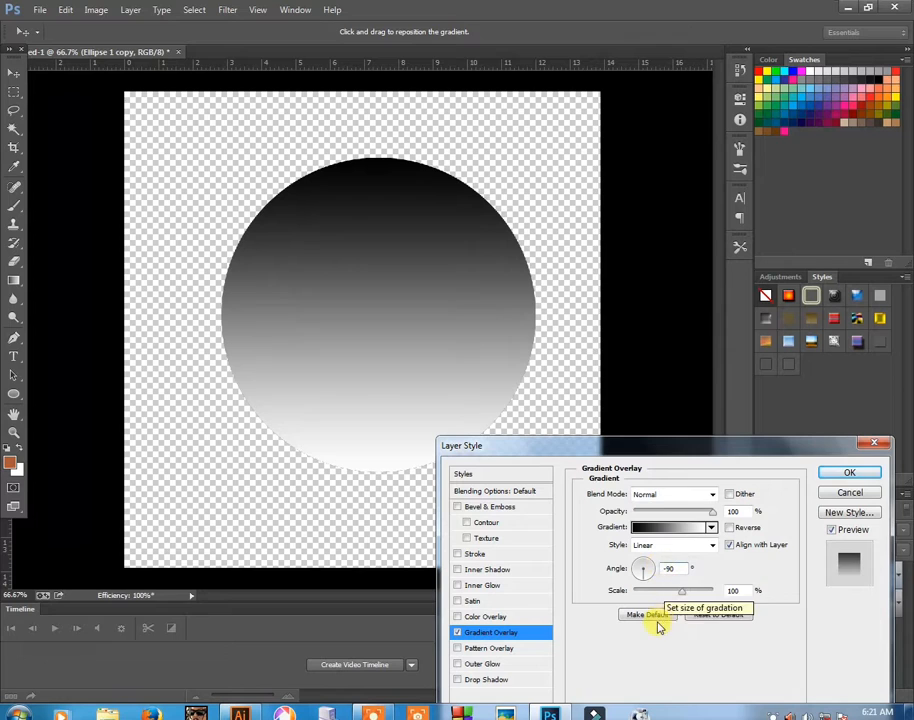
pyautogui.click(851, 473)
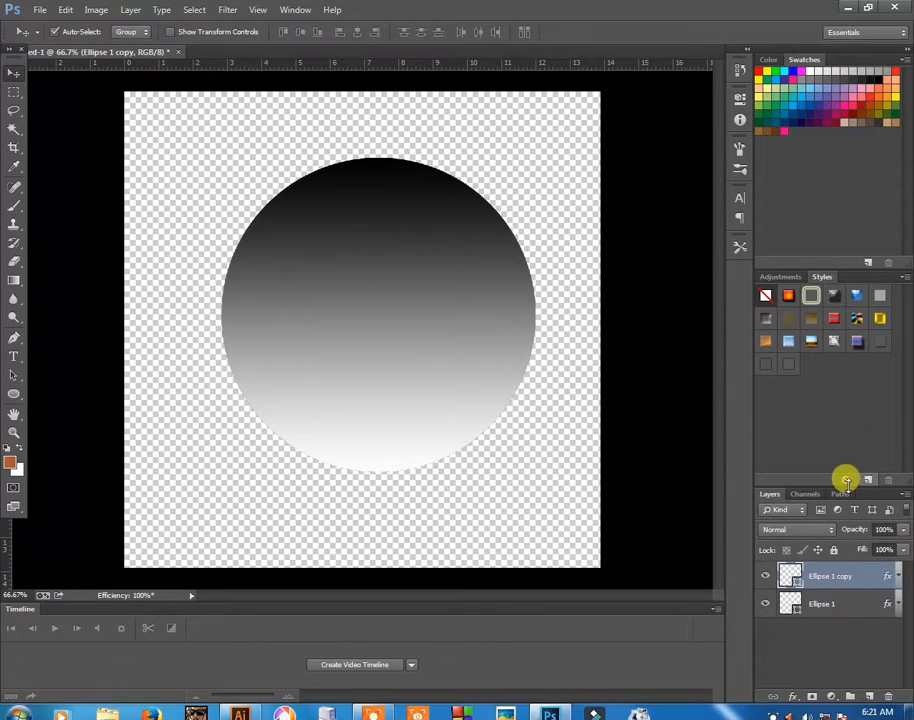
# Scale the duplicated circle proportionally about its centre to about 95.76%.
pyautogui.hotkey('ctrl', 't')
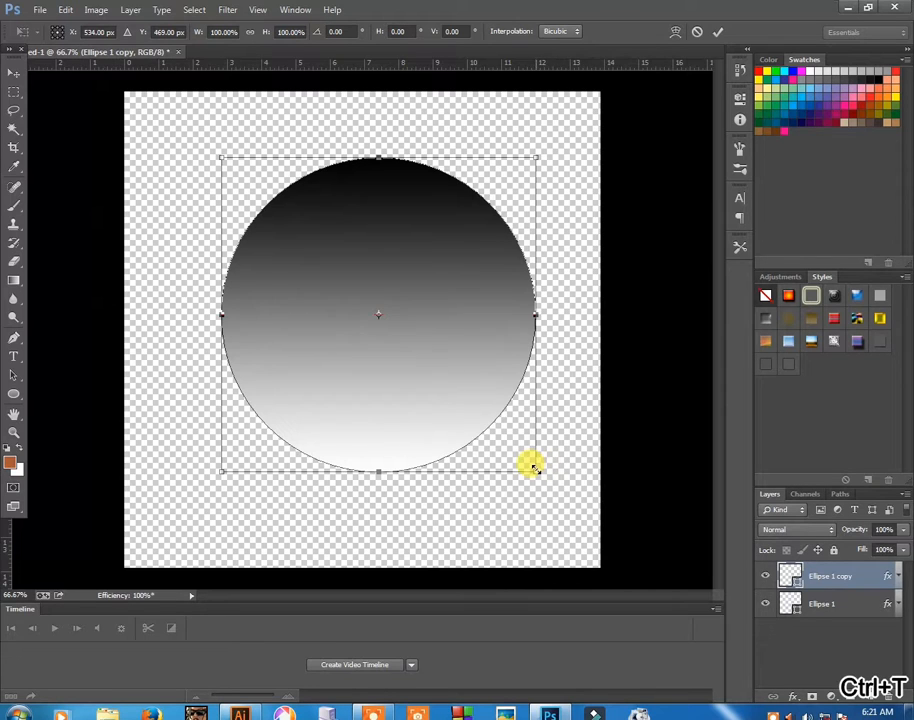
pyautogui.moveTo(533, 468); pyautogui.dragTo(527, 459)
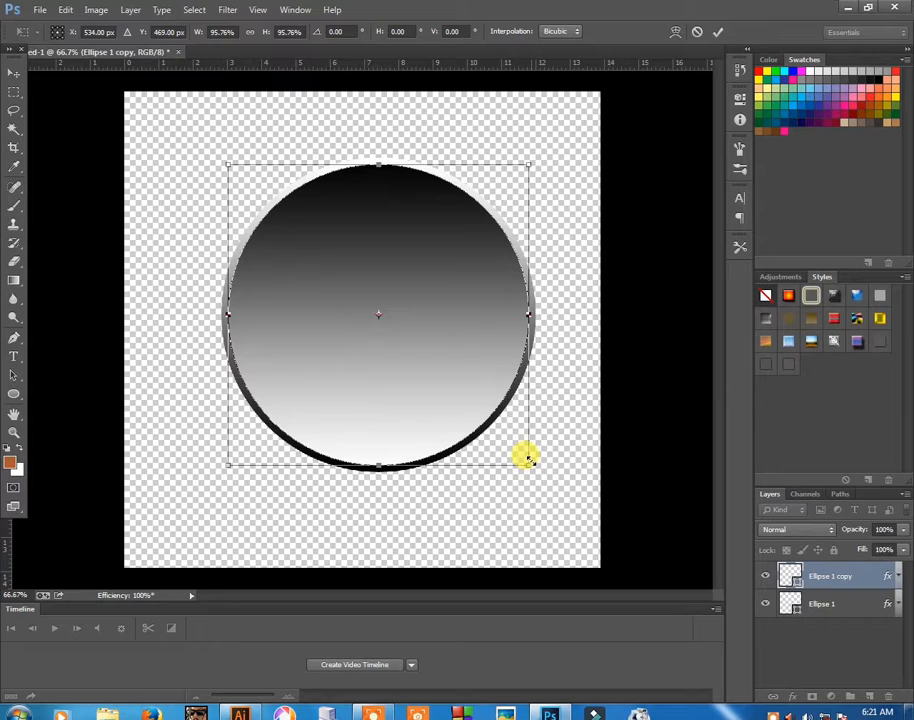
pyautogui.press('Return')
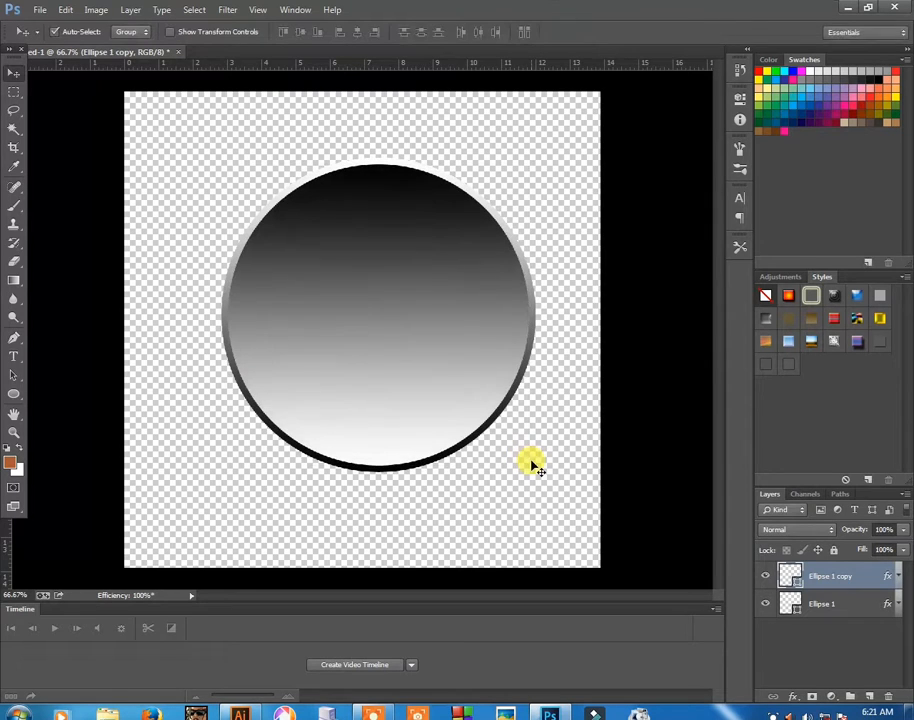
# Add a new layer beneath both circle layers and fill it with the white background color.
pyautogui.click(845, 604)
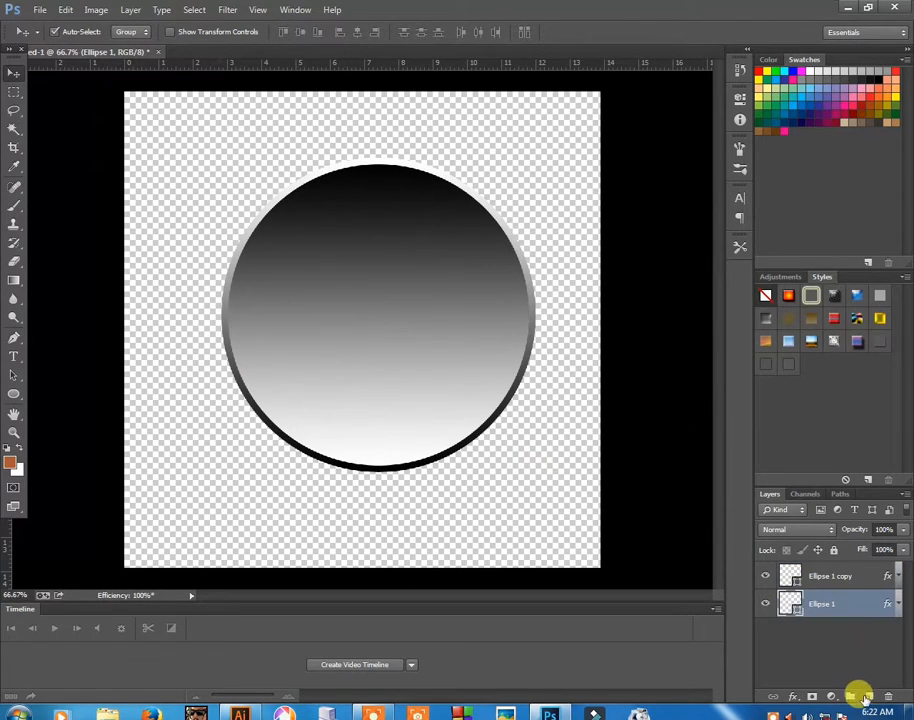
pyautogui.click(868, 696)
pyautogui.doubleClick(845, 606)
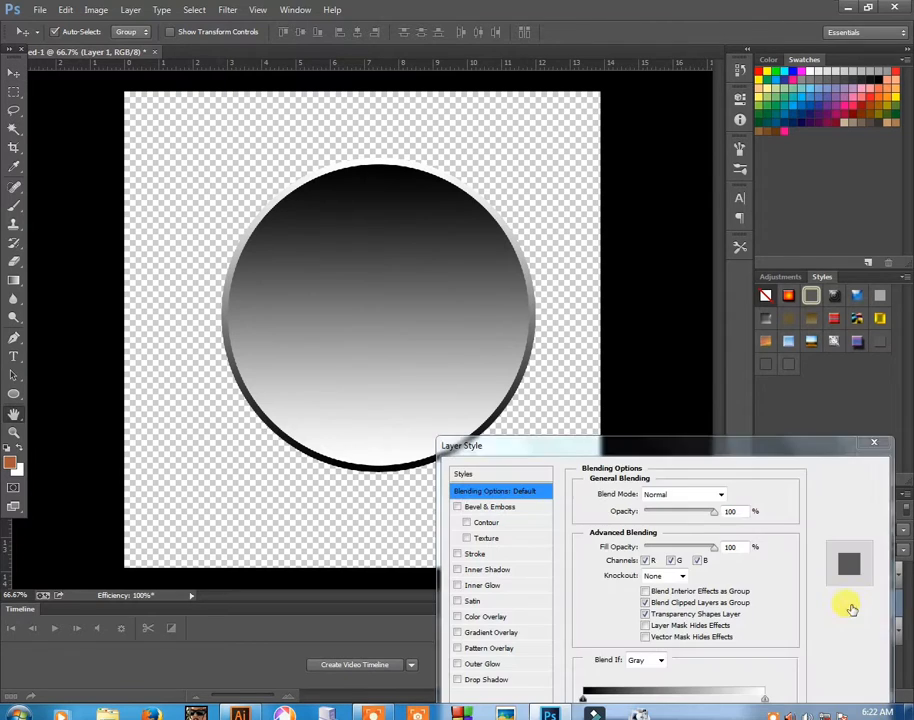
pyautogui.click(868, 444)
pyautogui.moveTo(859, 631); pyautogui.dragTo(862, 601)
pyautogui.click(828, 633)
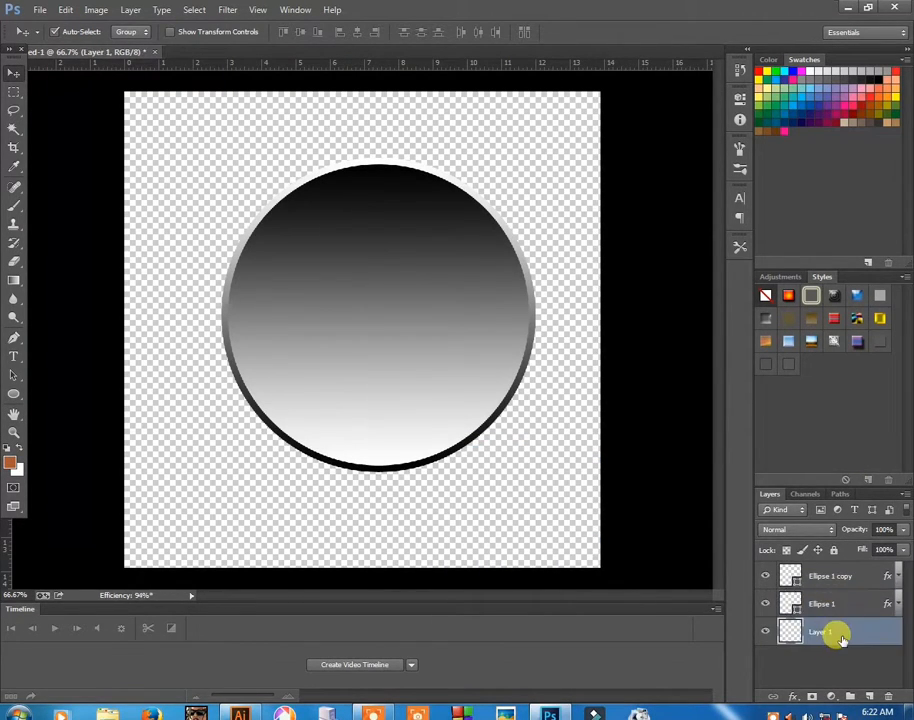
pyautogui.hotkey('ctrl', 'BackSpace')
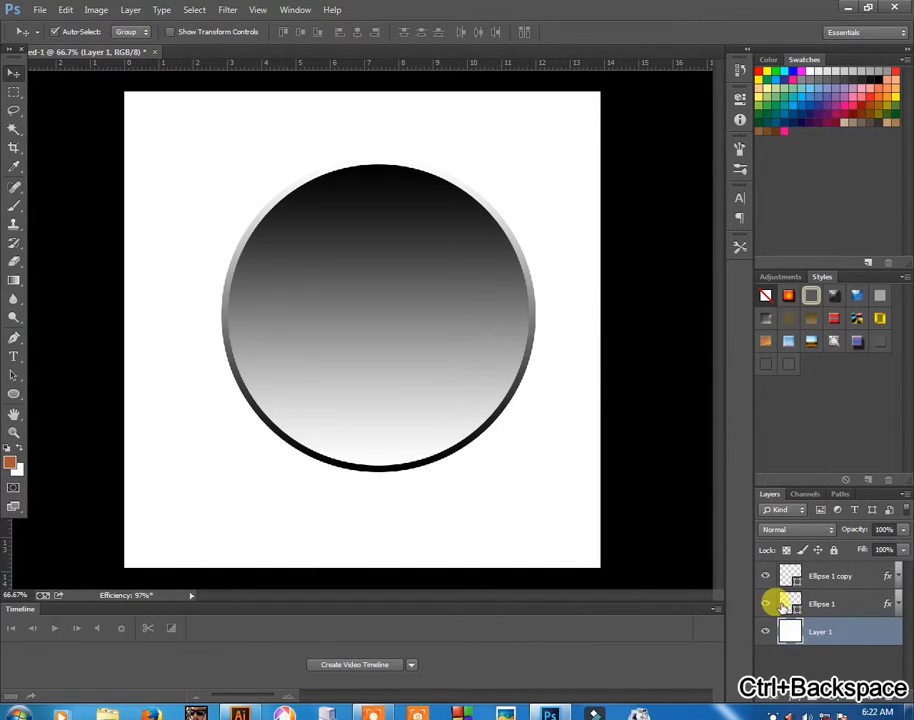
# Duplicate the inner gradient circle's layer and replace the copy's Gradient Overlay with a Color Overlay.
pyautogui.click(836, 578)
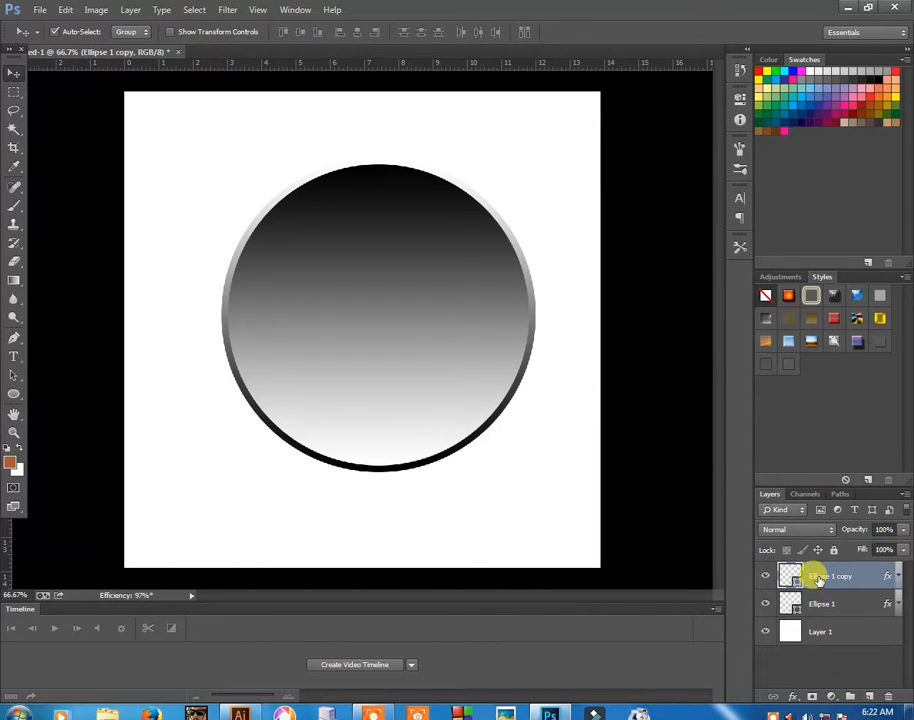
pyautogui.hotkey('ctrl', 'j')
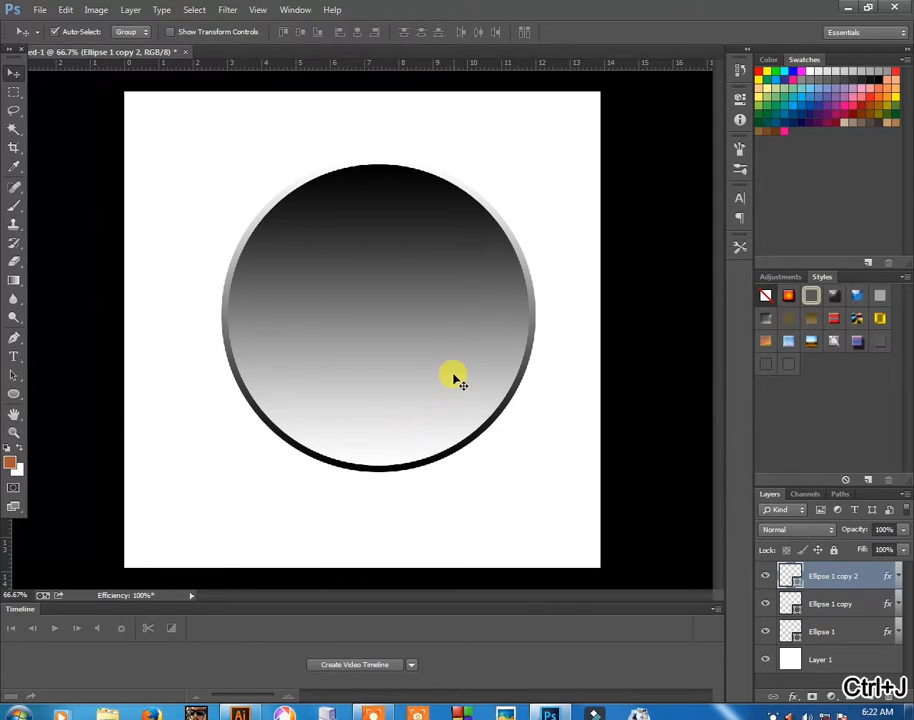
pyautogui.click(793, 696)
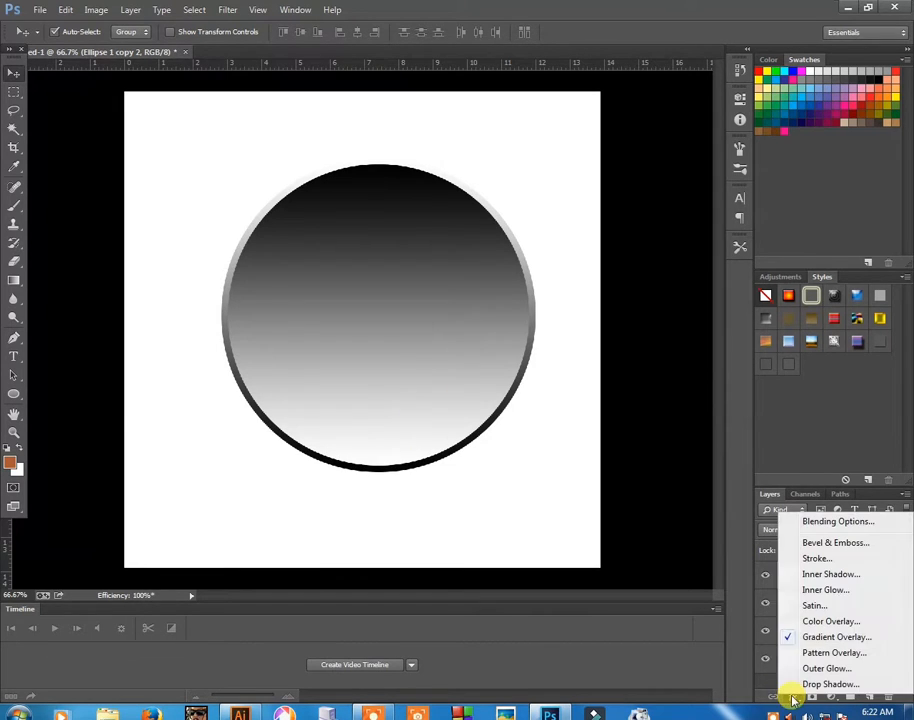
pyautogui.click(788, 637)
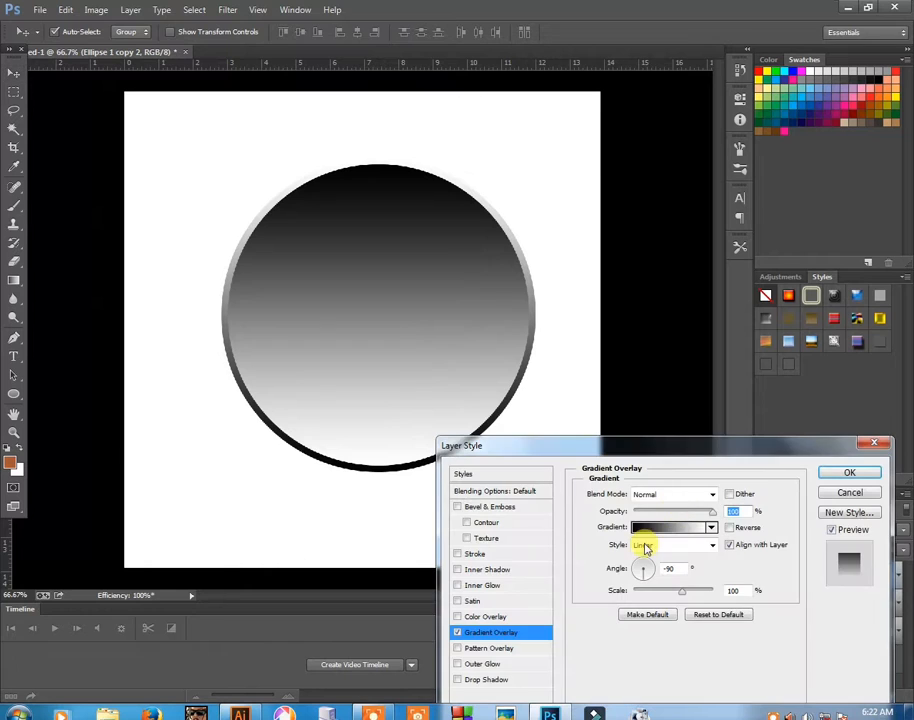
pyautogui.click(458, 632)
pyautogui.click(474, 617)
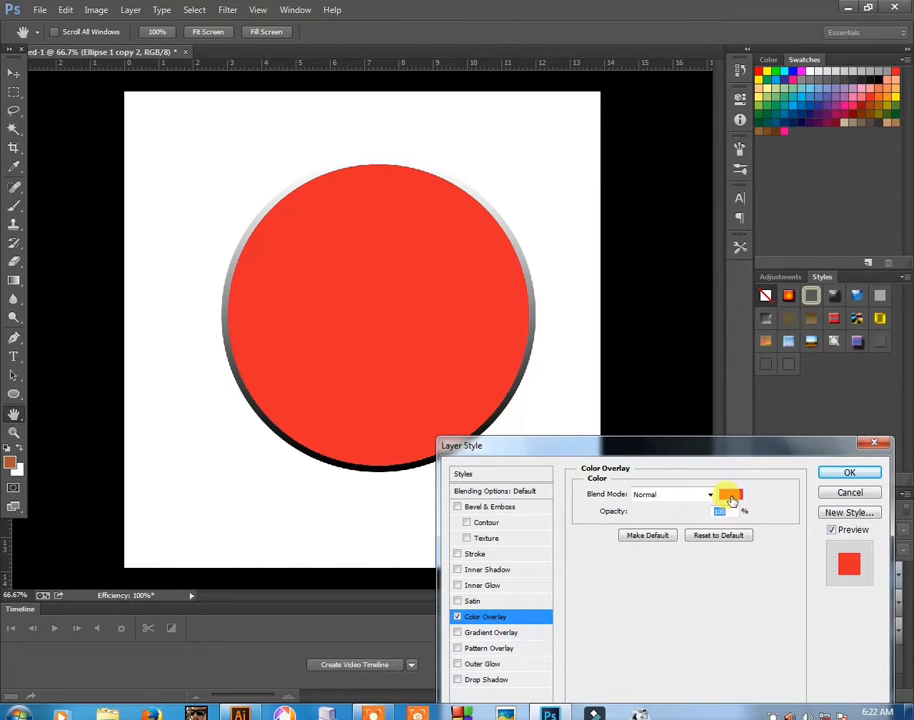
# Set the Color Overlay of the top circle to bright green 00f706 and apply the layer style.
pyautogui.click(730, 494)
pyautogui.click(758, 623)
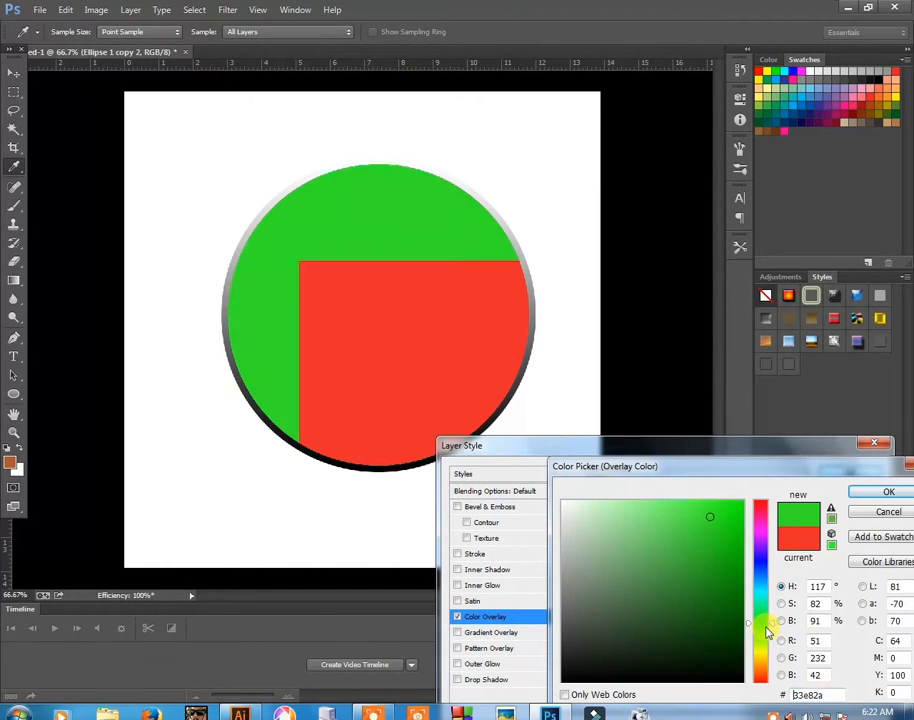
pyautogui.moveTo(741, 506); pyautogui.dragTo(743, 506)
pyautogui.click(761, 501)
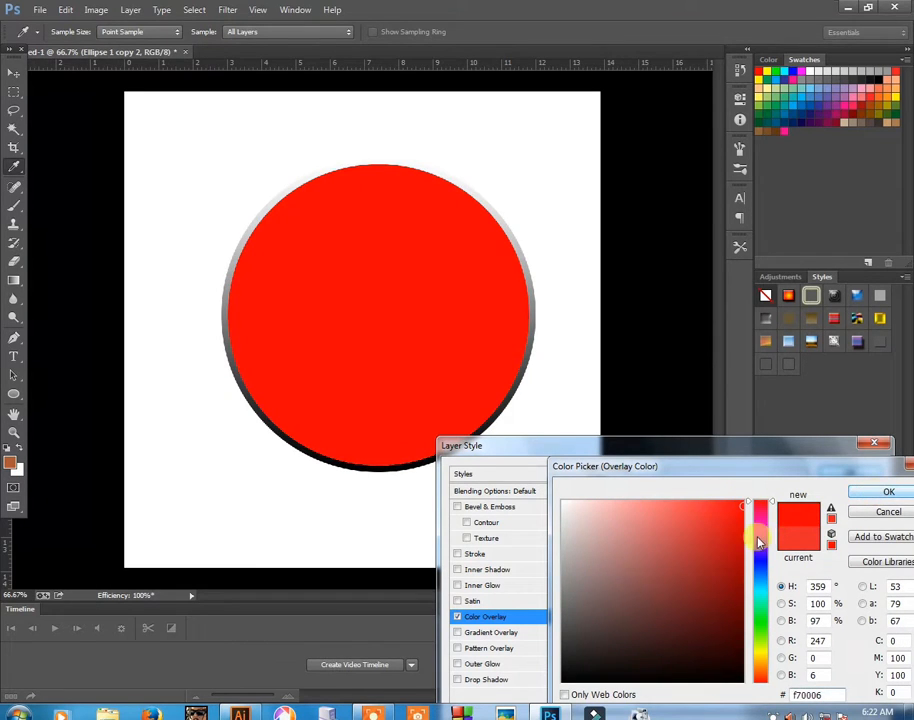
pyautogui.click(758, 621)
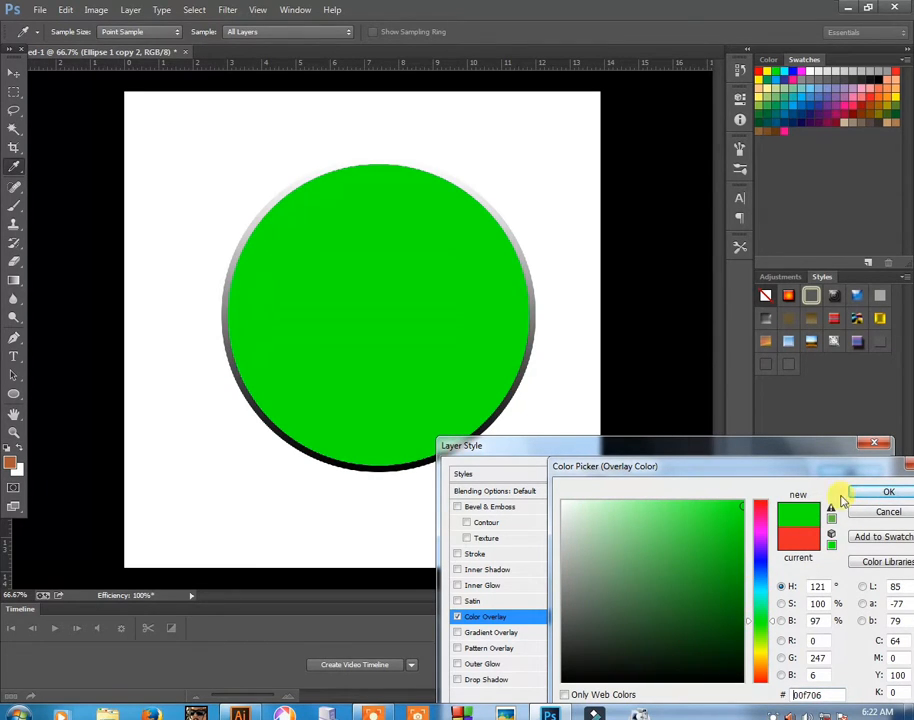
pyautogui.click(882, 492)
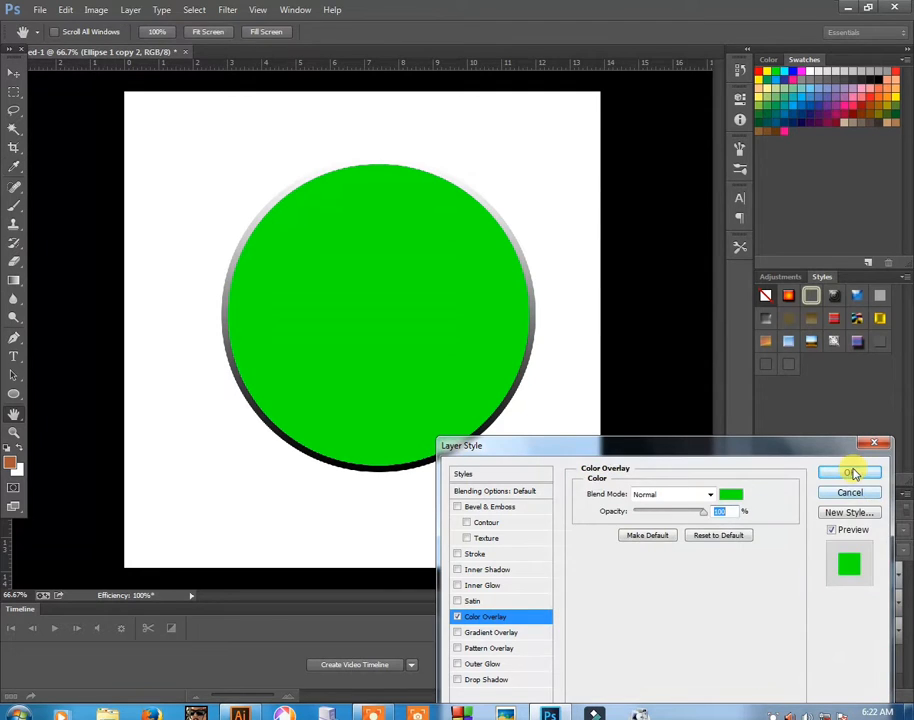
pyautogui.click(850, 472)
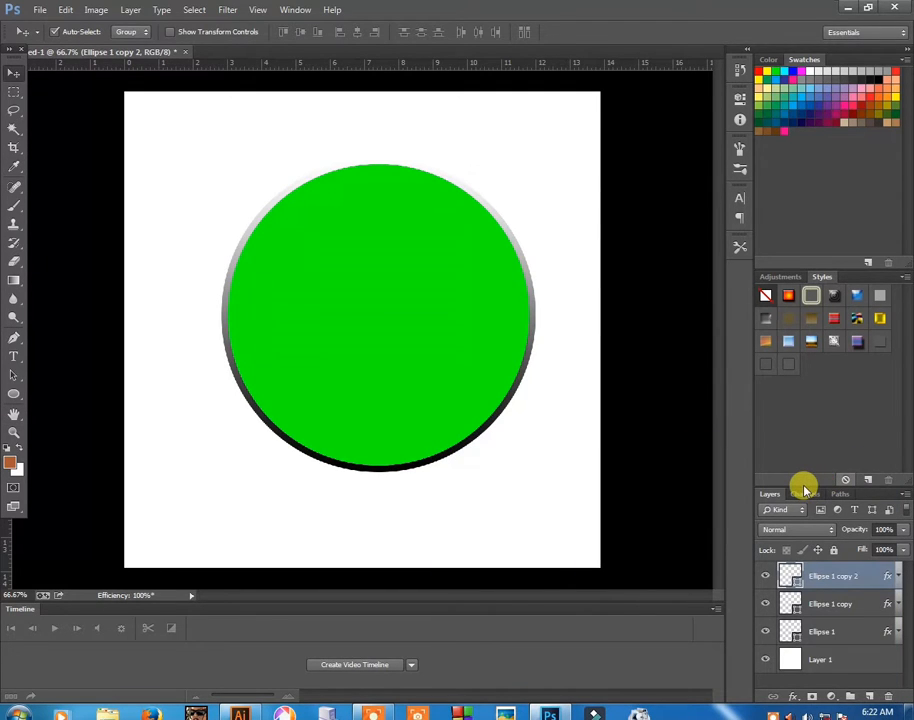
# Scale the green circle down slightly and proportionally about its centre, leaving a thin gradient ring around it.
pyautogui.hotkey('ctrl', 't')
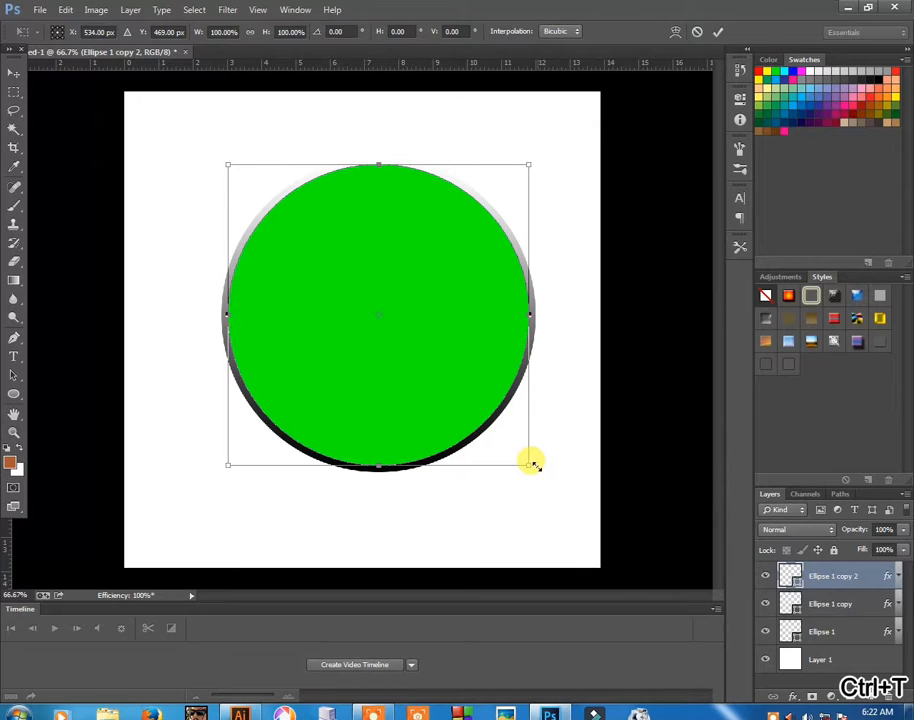
pyautogui.moveTo(530, 462); pyautogui.dragTo(522, 452)
pyautogui.press('Return')
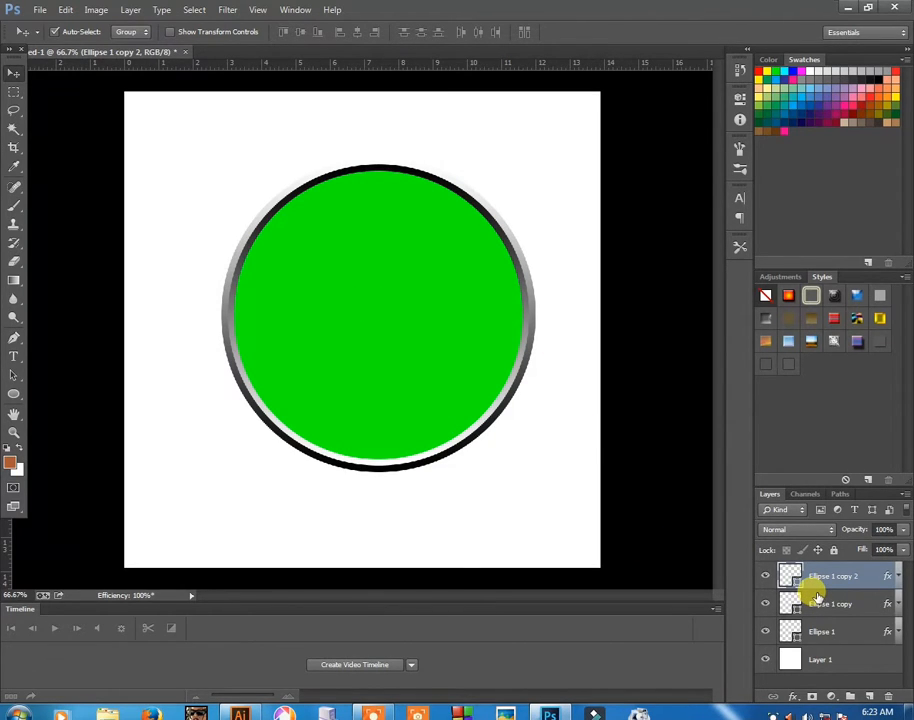
# Duplicate the green circle's layer and replace the copy's Color Overlay with a Gradient Overlay.
pyautogui.hotkey('ctrl', 'j')
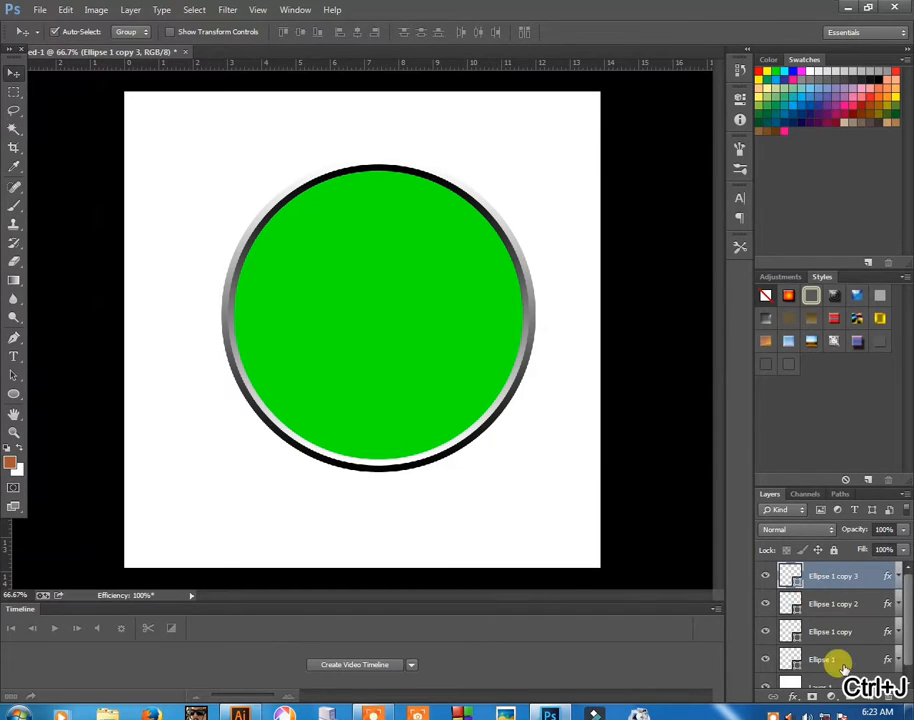
pyautogui.click(794, 697)
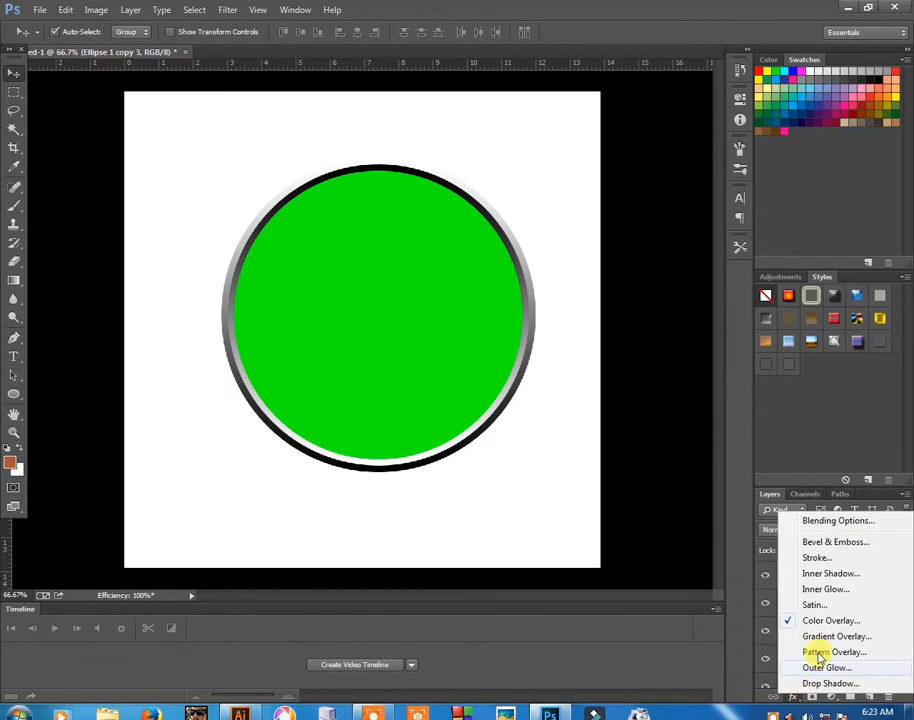
pyautogui.click(820, 622)
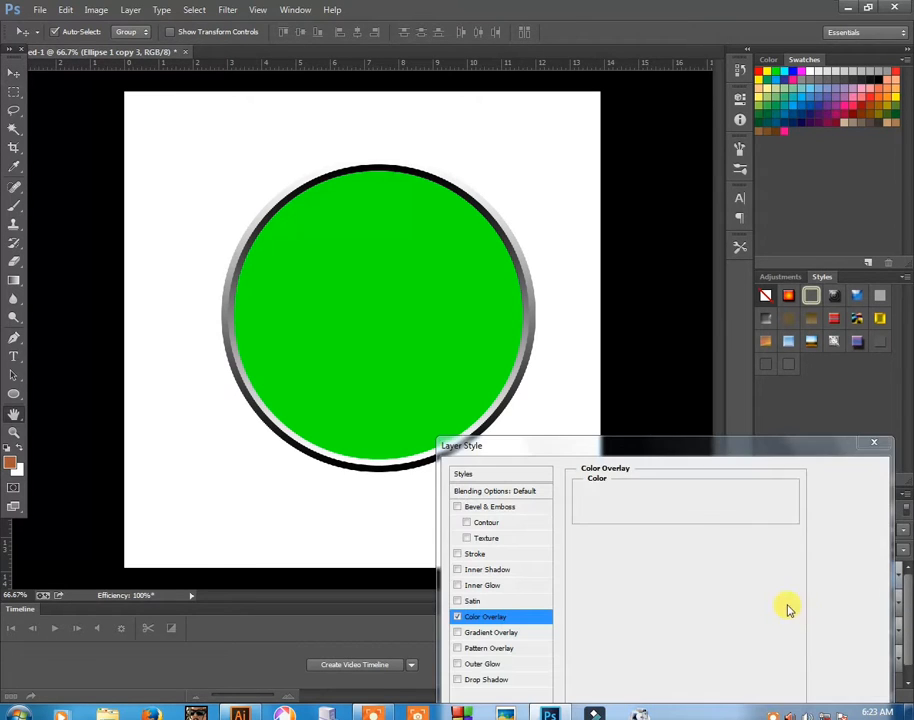
pyautogui.click(458, 618)
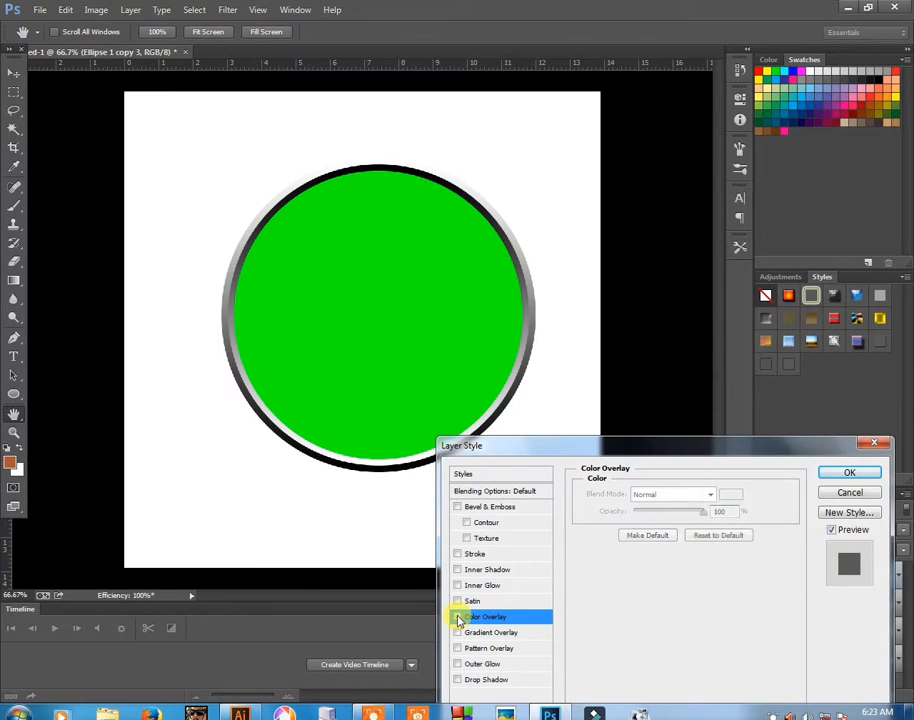
pyautogui.click(494, 634)
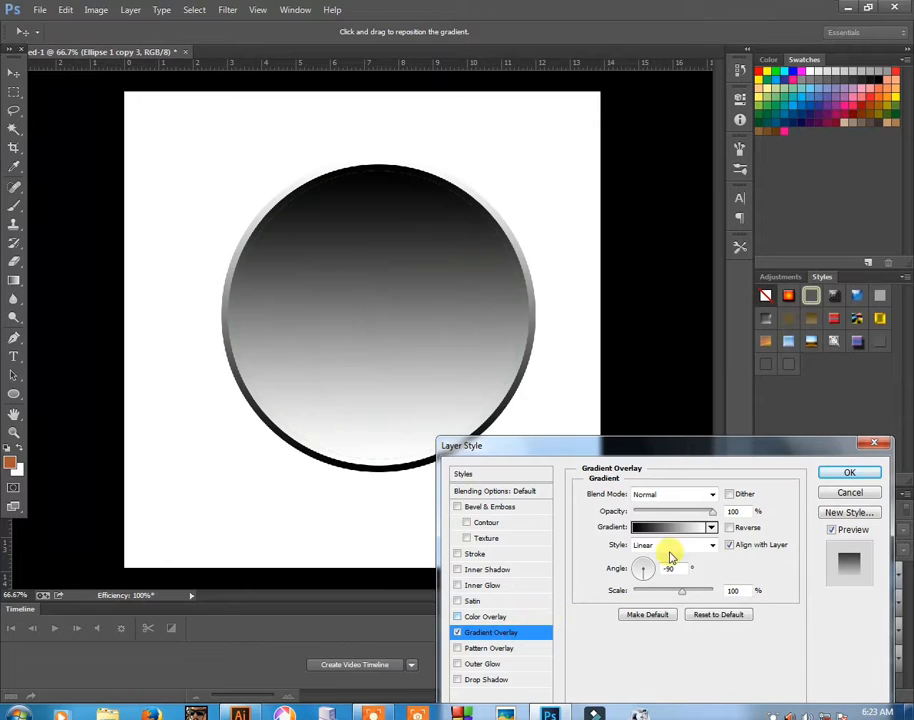
pyautogui.click(712, 529)
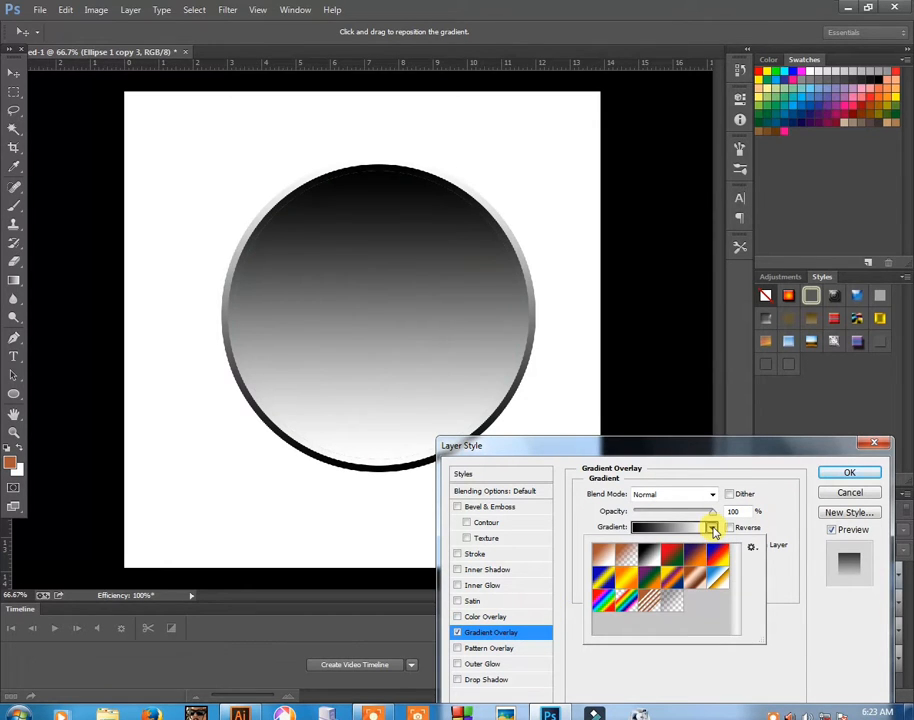
pyautogui.click(712, 529)
pyautogui.click(675, 529)
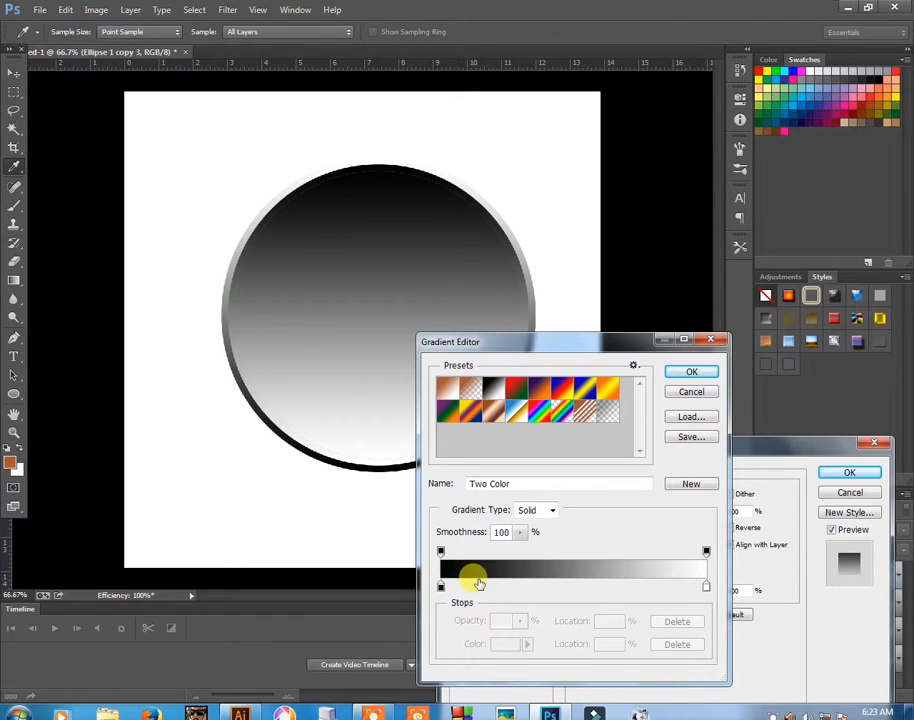
pyautogui.click(443, 587)
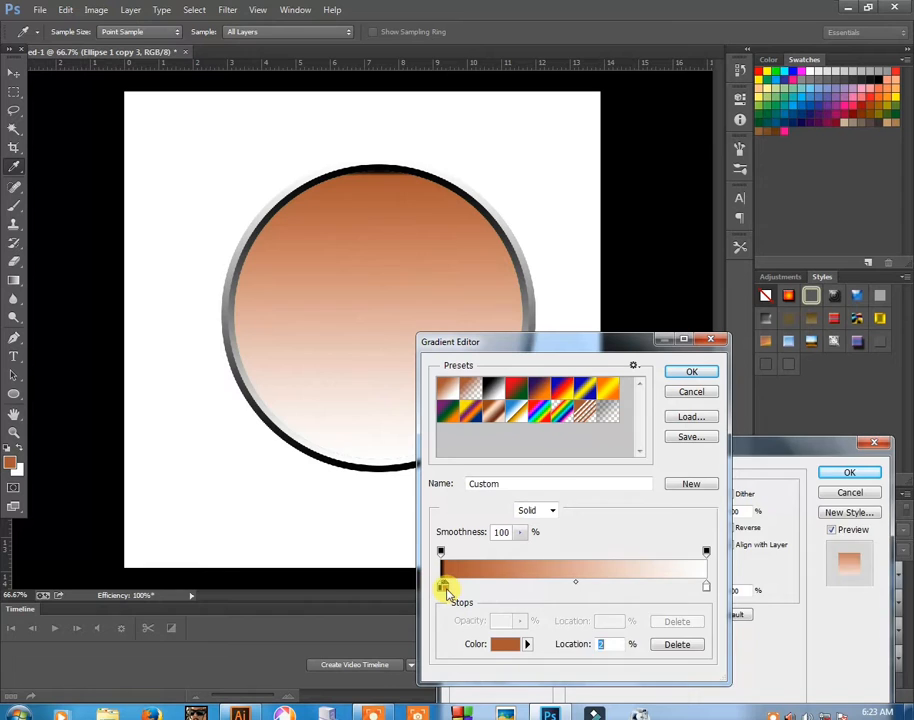
pyautogui.doubleClick(443, 587)
pyautogui.click(888, 492)
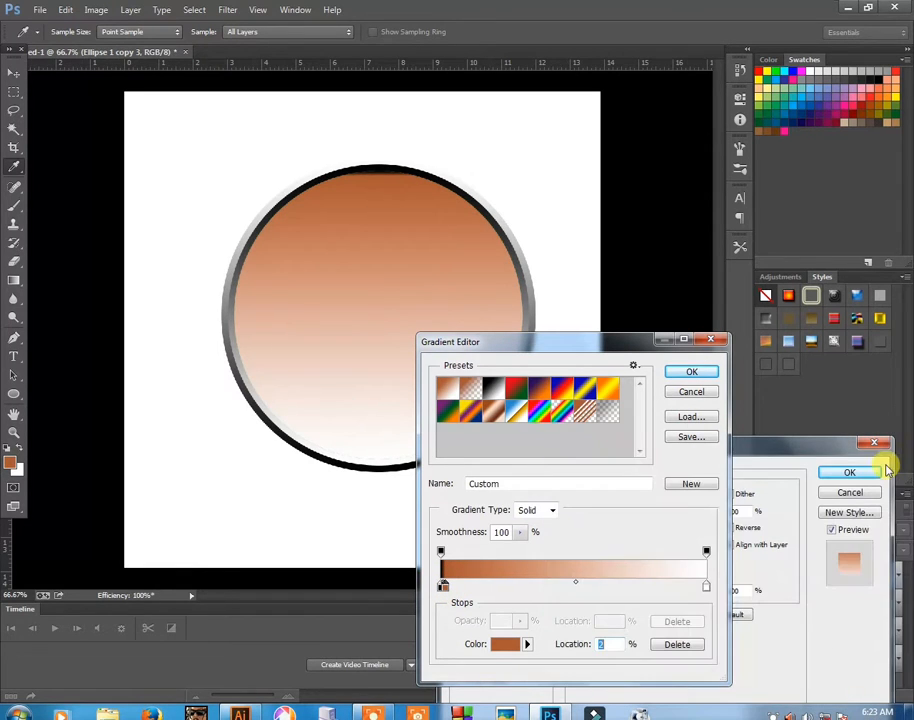
pyautogui.click(709, 343)
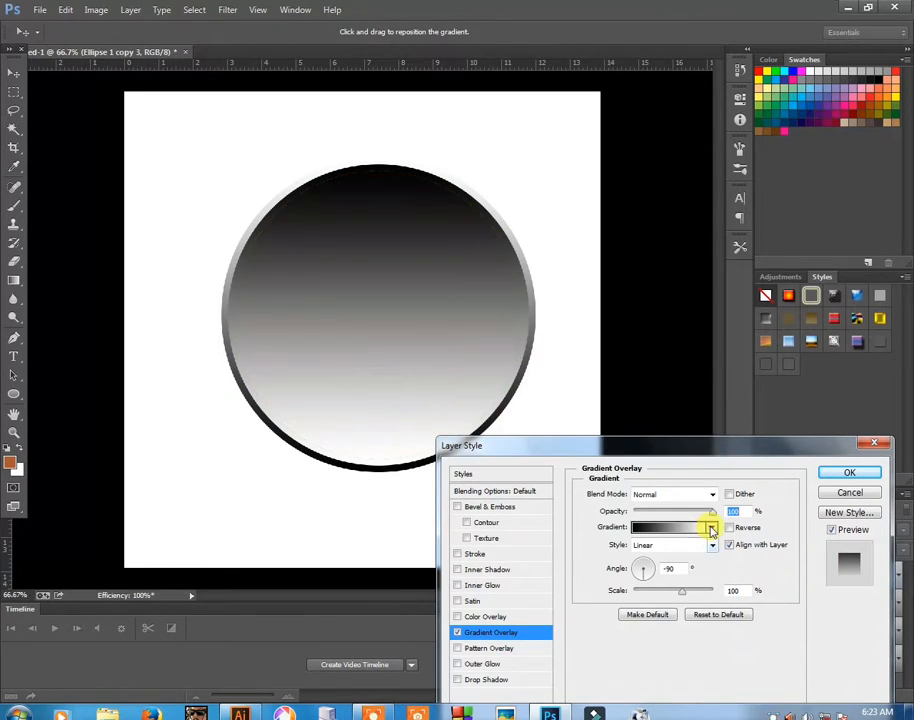
# Choose the Black, White gradient for the overlay and recolor its black stop to green 0ef703, keeping the end stop white.
pyautogui.click(710, 527)
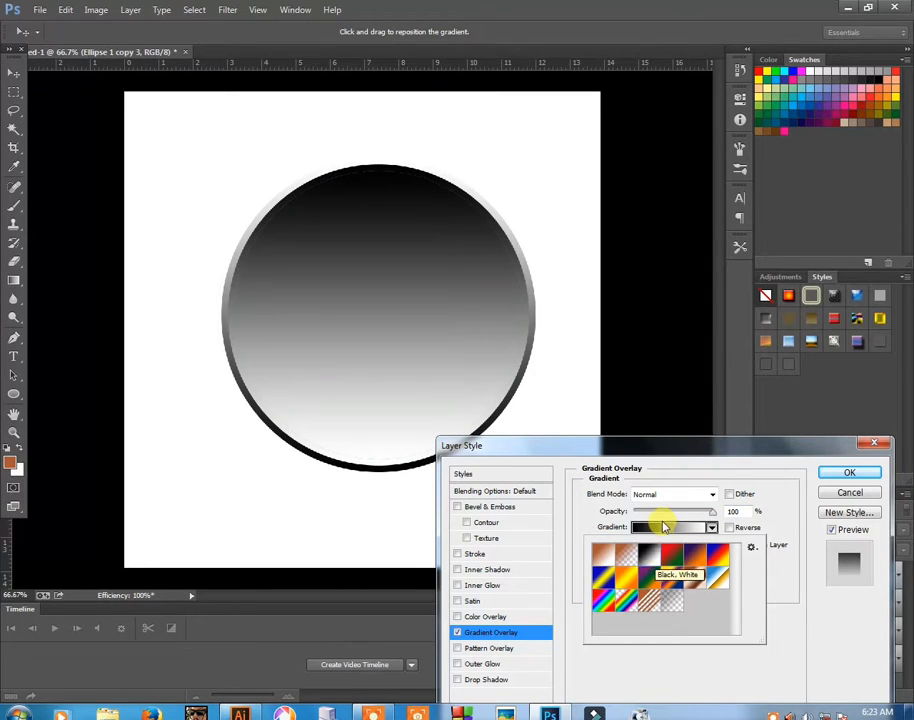
pyautogui.click(663, 527)
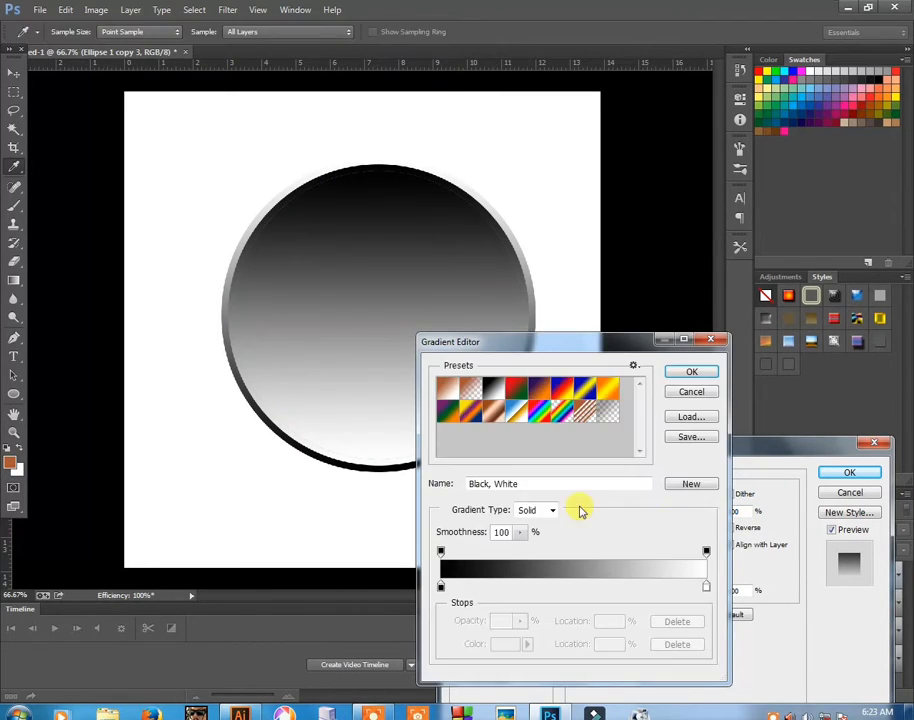
pyautogui.click(441, 586)
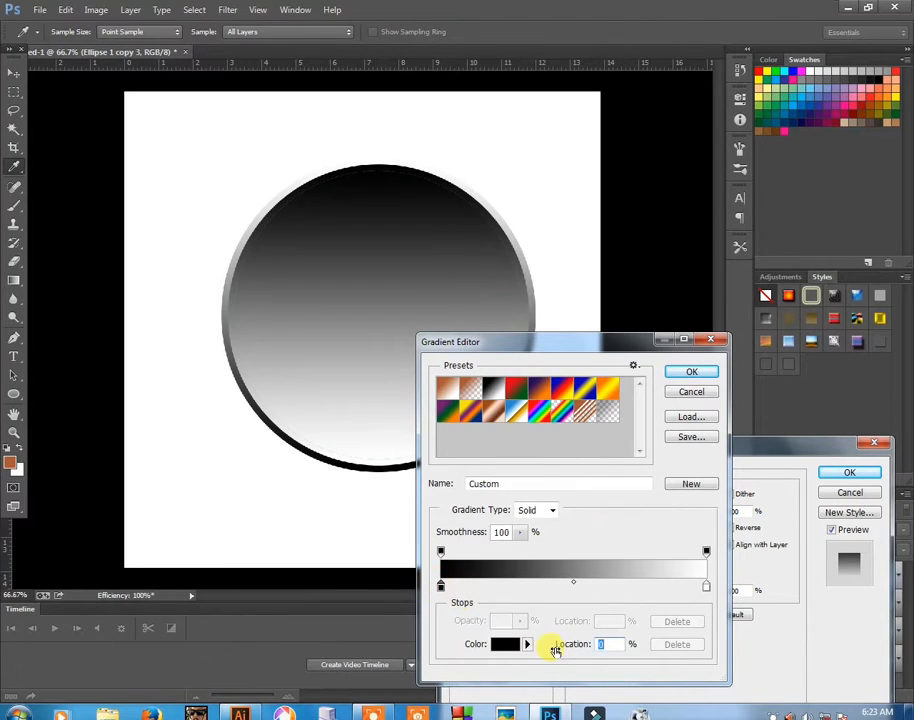
pyautogui.click(508, 645)
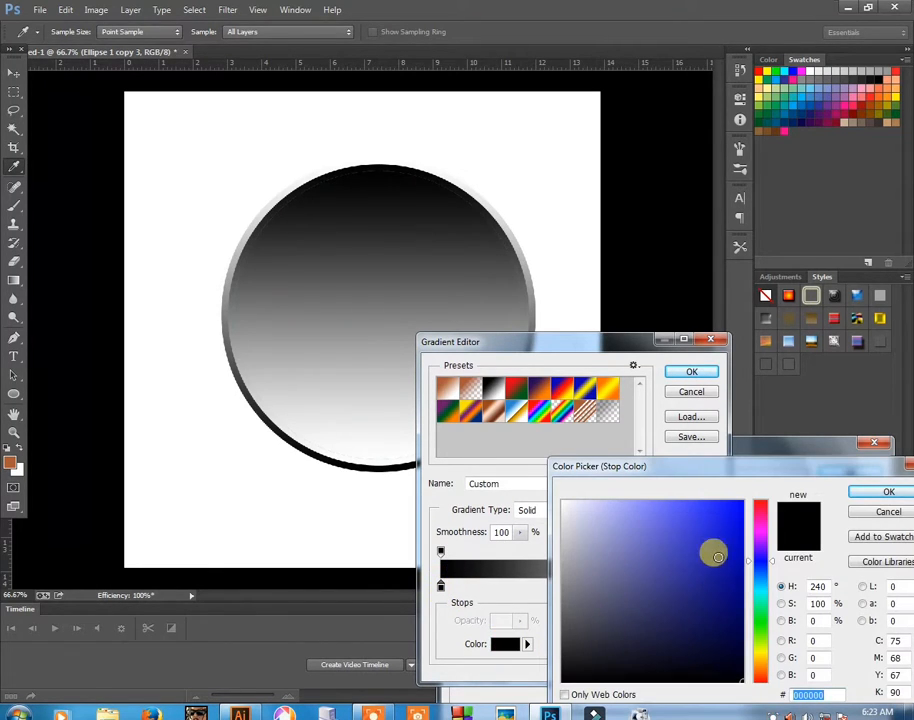
pyautogui.click(764, 625)
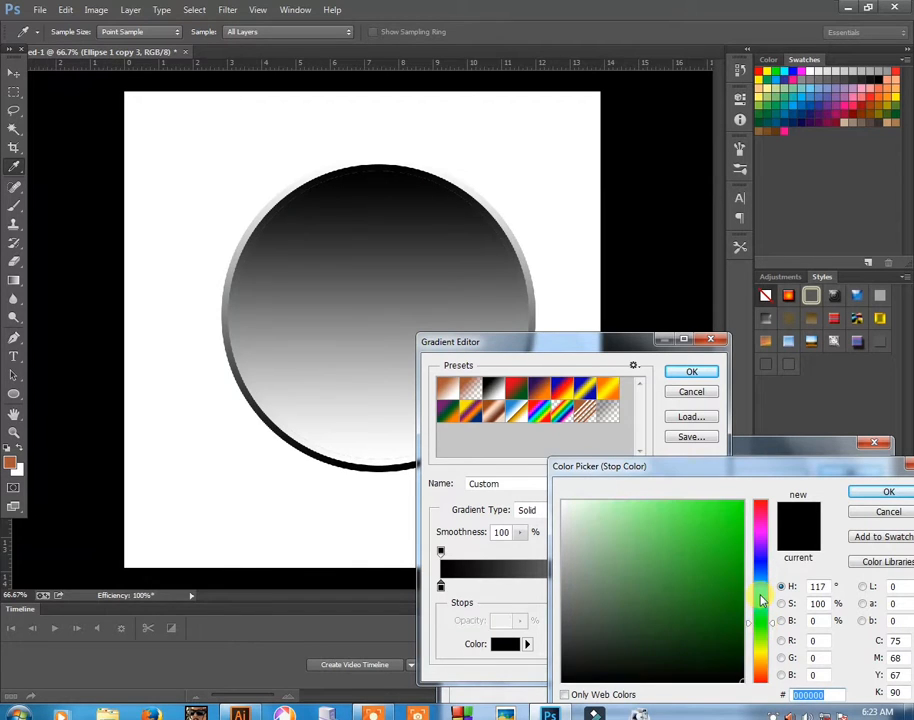
pyautogui.click(739, 505)
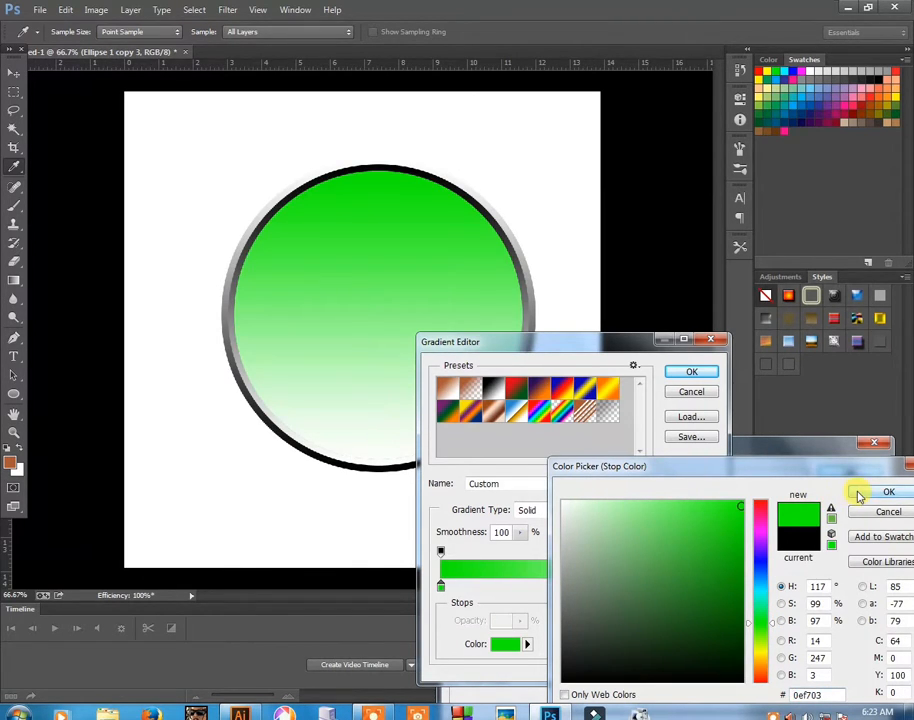
pyautogui.click(860, 494)
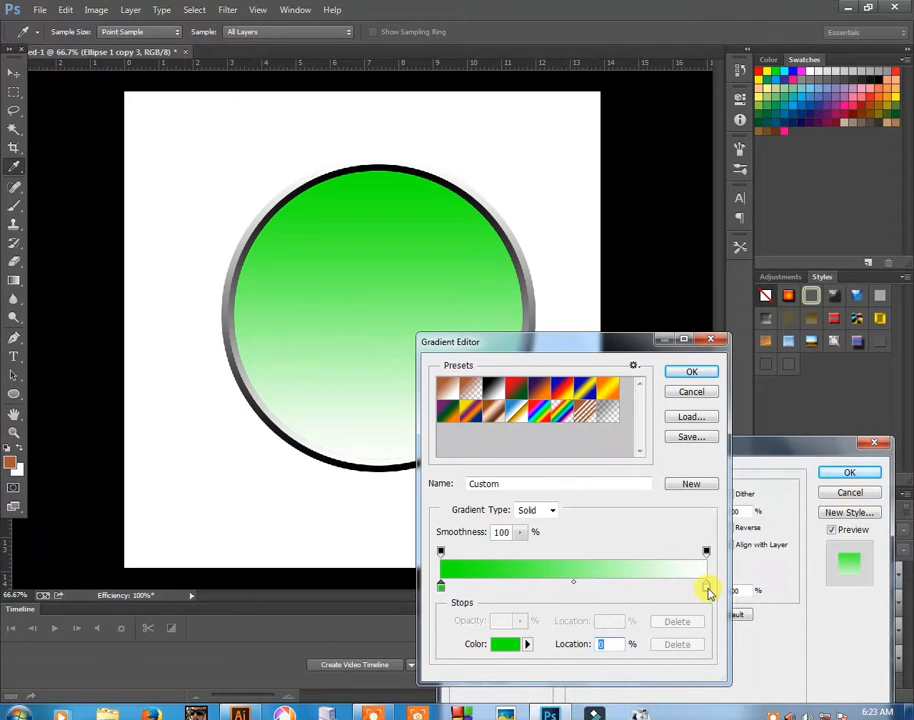
pyautogui.doubleClick(707, 589)
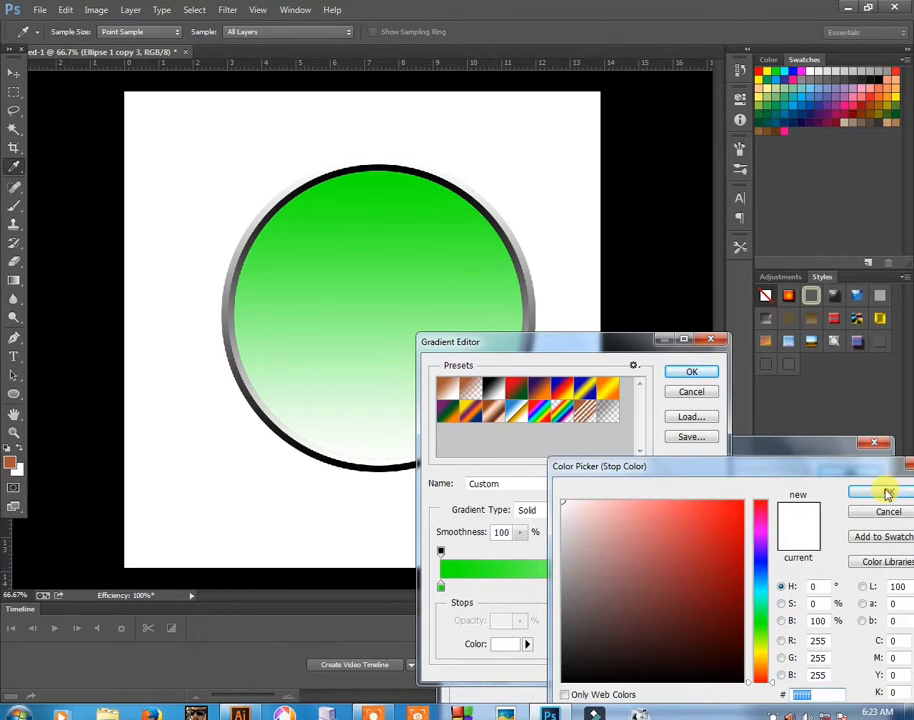
pyautogui.click(889, 490)
pyautogui.click(695, 371)
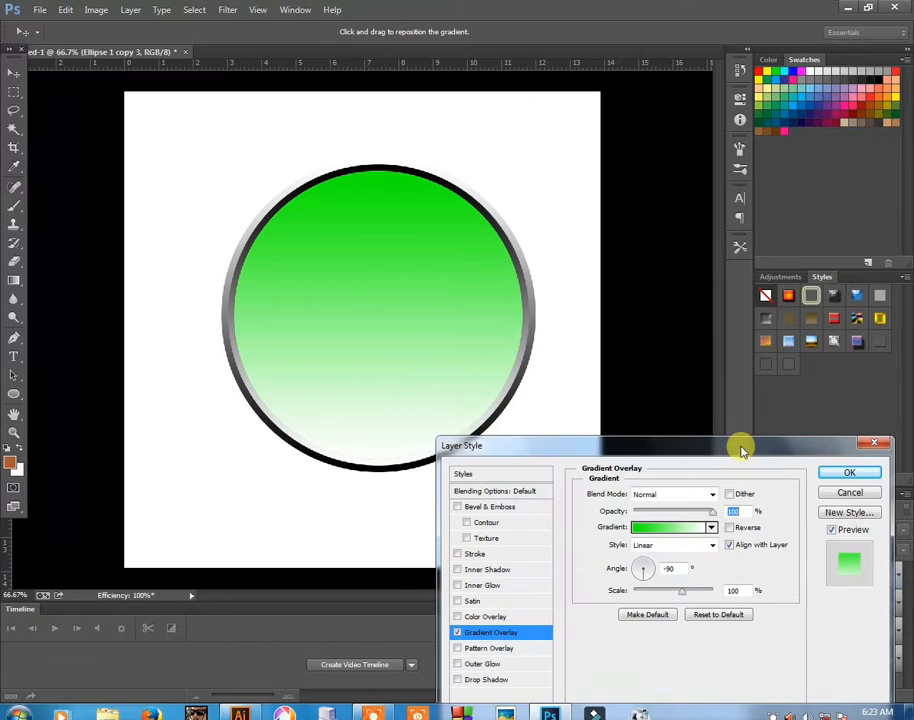
# Set the green-to-white Gradient Overlay's style to Radial and apply the layer style.
pyautogui.click(712, 545)
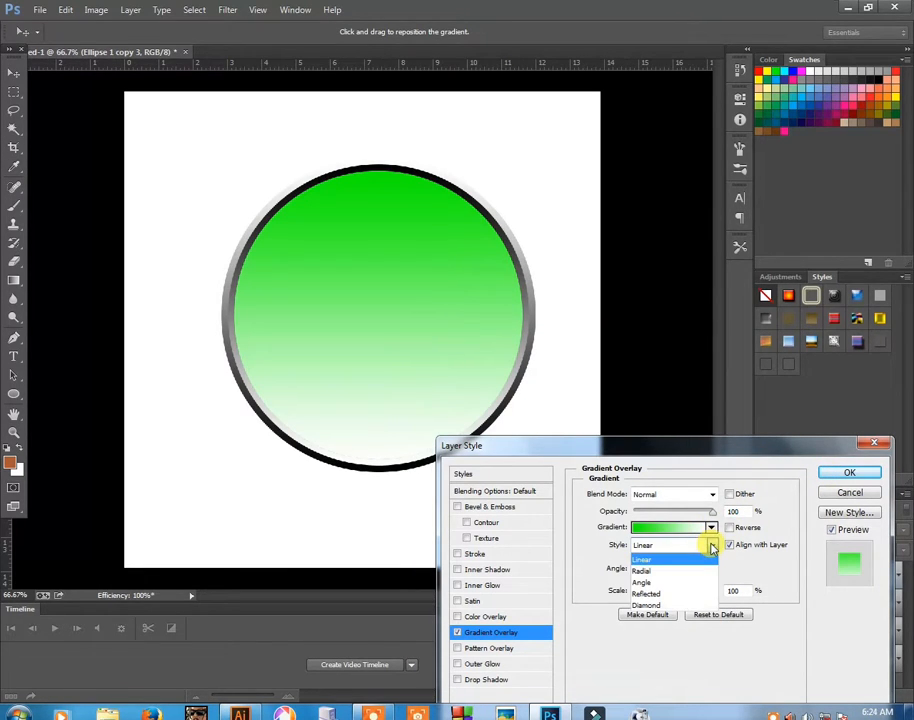
pyautogui.click(655, 570)
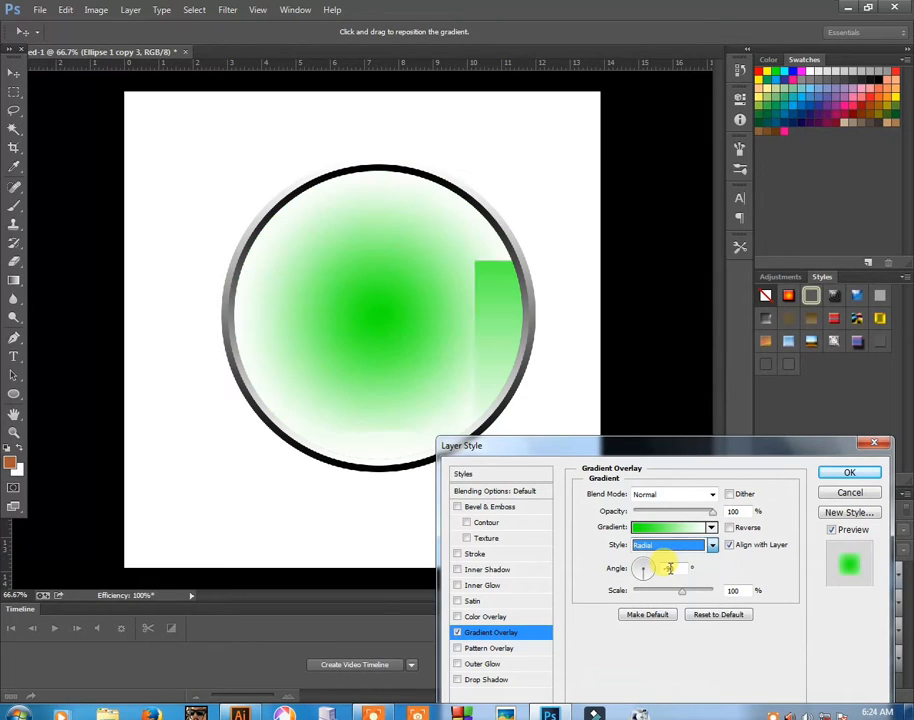
pyautogui.click(842, 474)
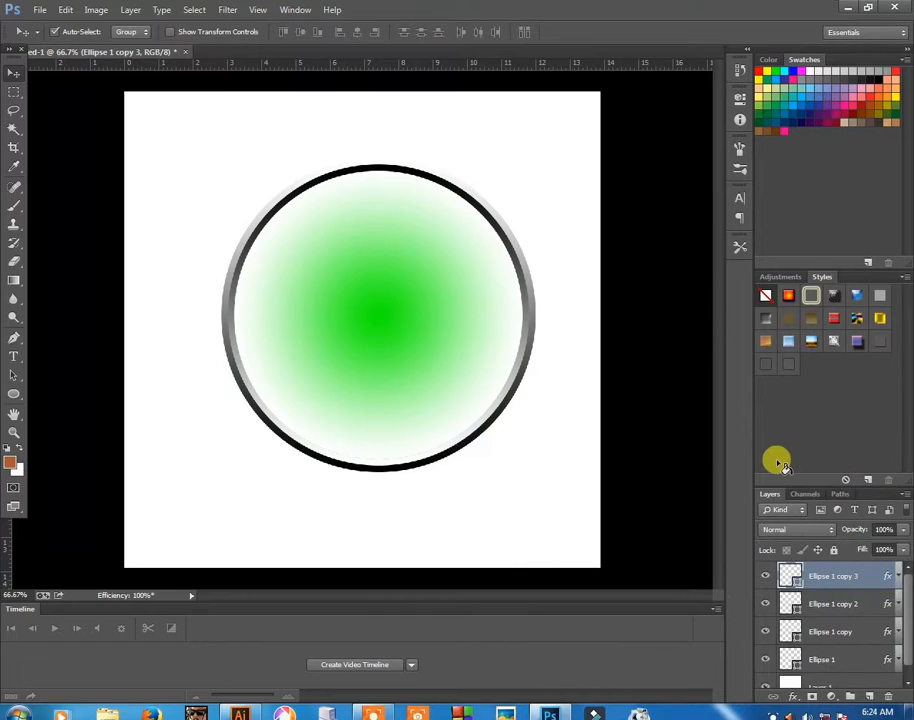
# Scale the radial-gradient circle down about its centre to about 95%, leaving a green ring around it.
pyautogui.hotkey('ctrl', 't')
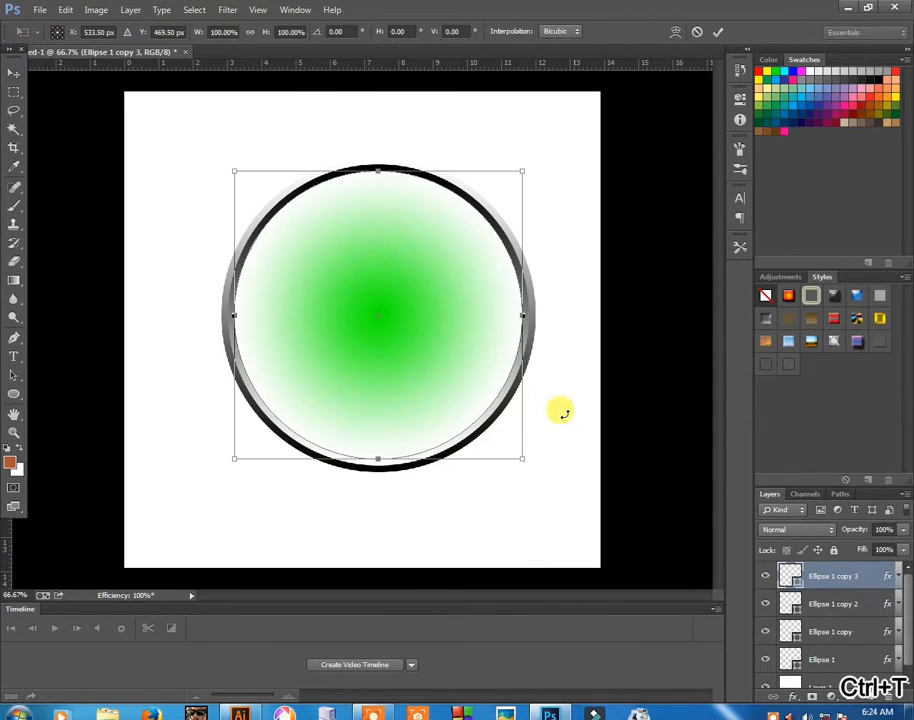
pyautogui.moveTo(520, 457)
pyautogui.mouseDown()
pyautogui.moveTo(508, 435)
pyautogui.moveTo(516, 450)
pyautogui.mouseUp()
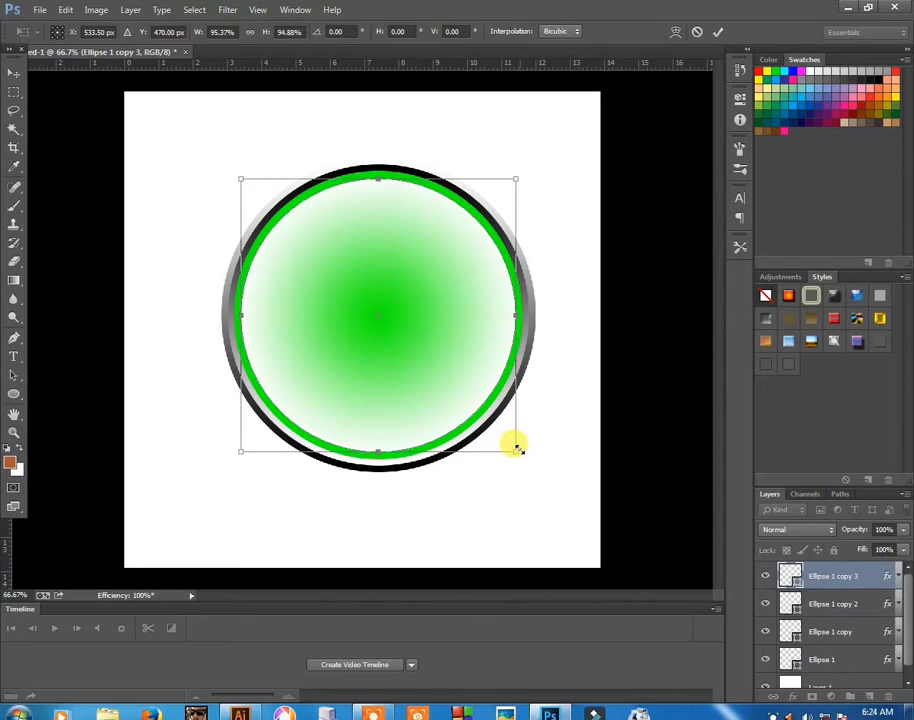
pyautogui.press('Return')
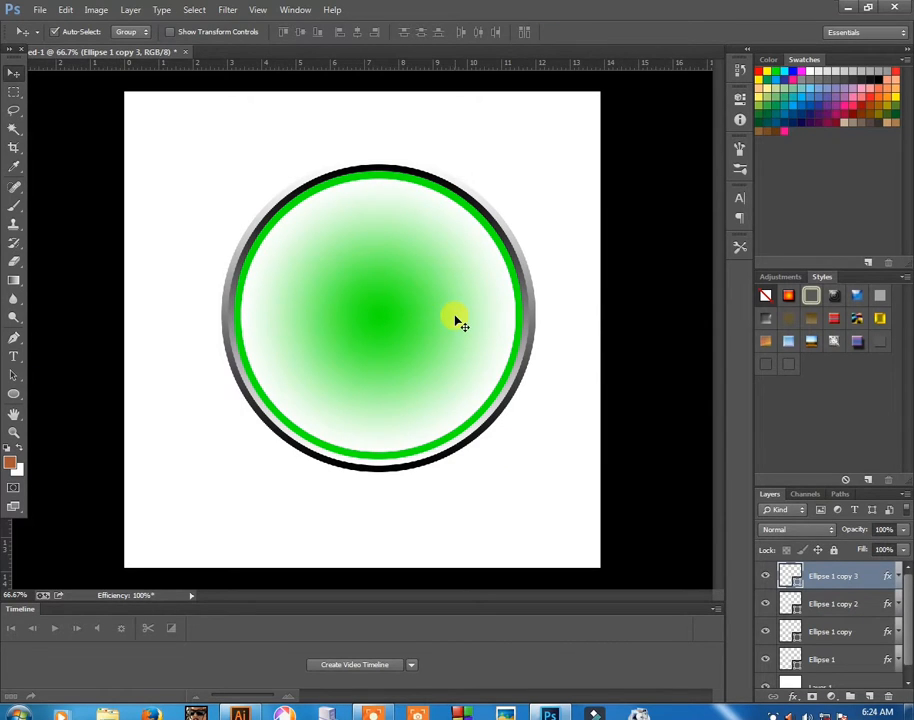
# Lower the opacity of the scaled circle's Gradient Overlay to 56%.
pyautogui.click(793, 697)
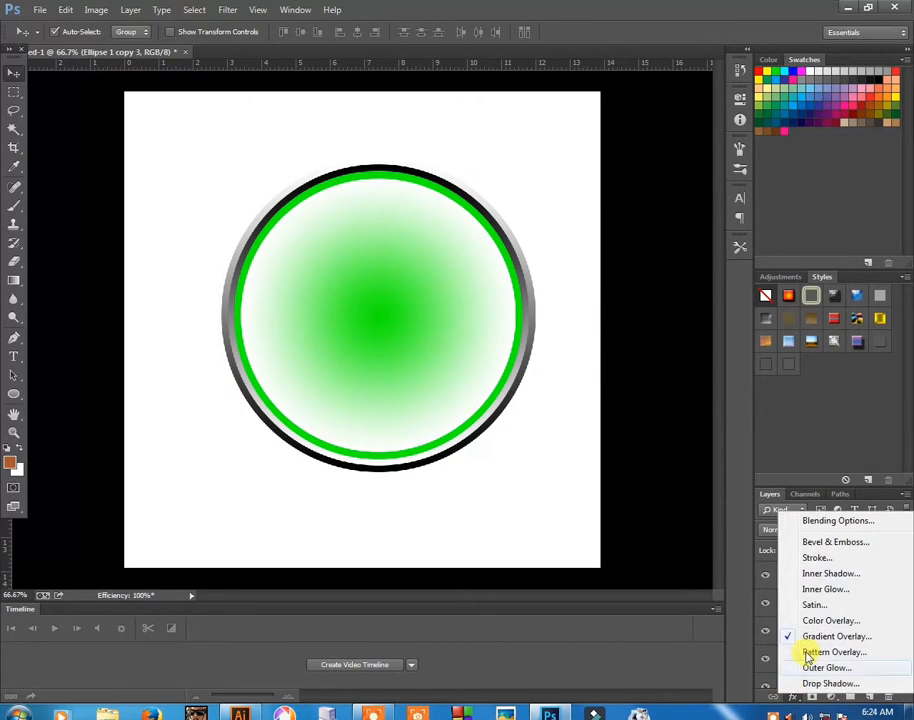
pyautogui.click(790, 692)
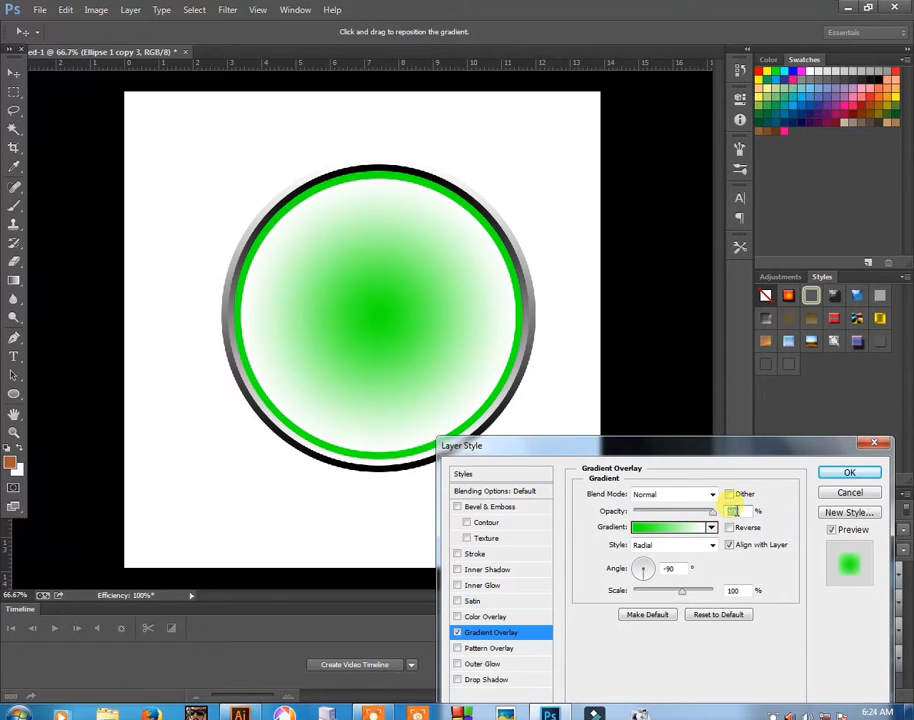
pyautogui.moveTo(706, 513); pyautogui.dragTo(655, 512)
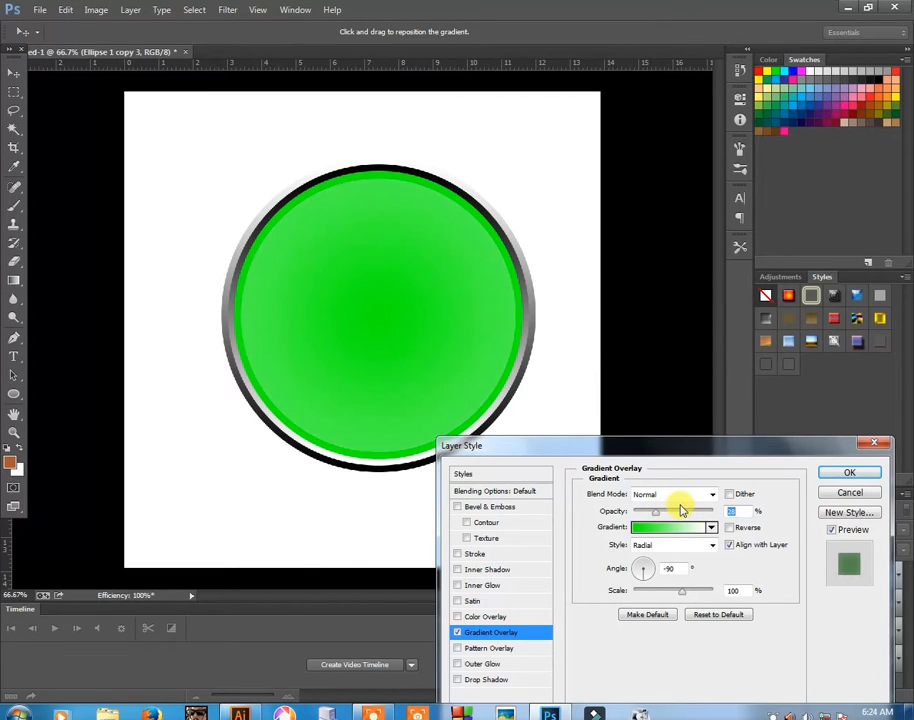
pyautogui.click(679, 514)
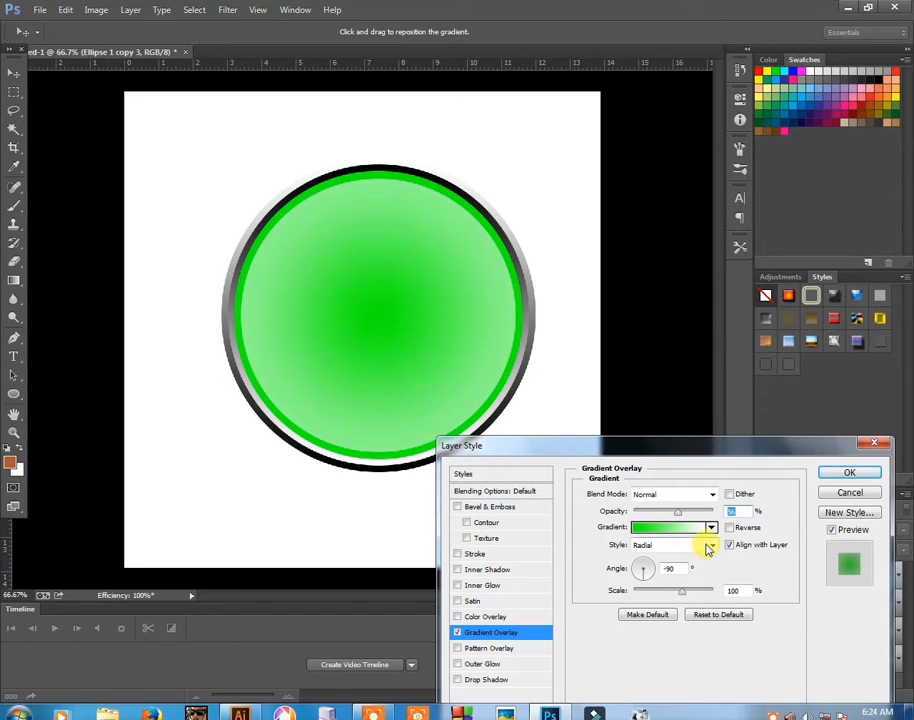
# Edit the overlay's green-to-white gradient and set its smoothness to 49%.
pyautogui.click(711, 530)
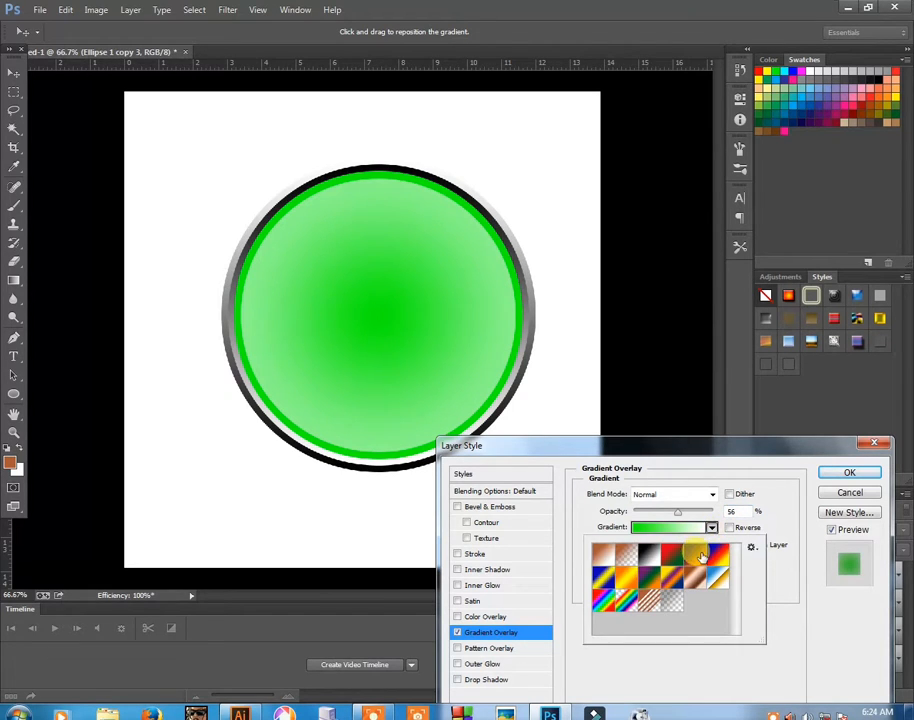
pyautogui.click(686, 530)
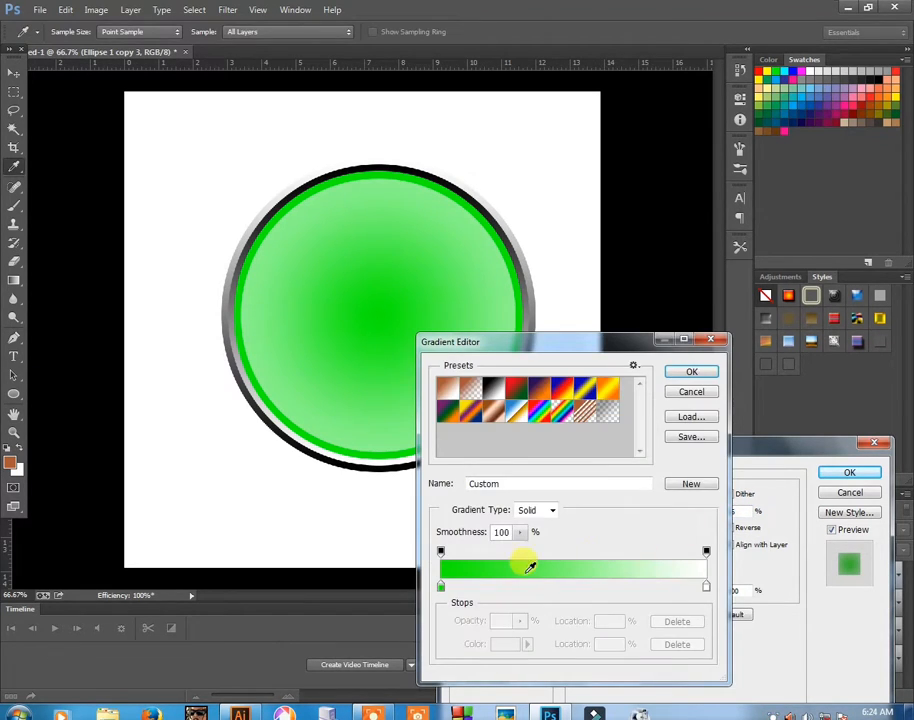
pyautogui.click(519, 532)
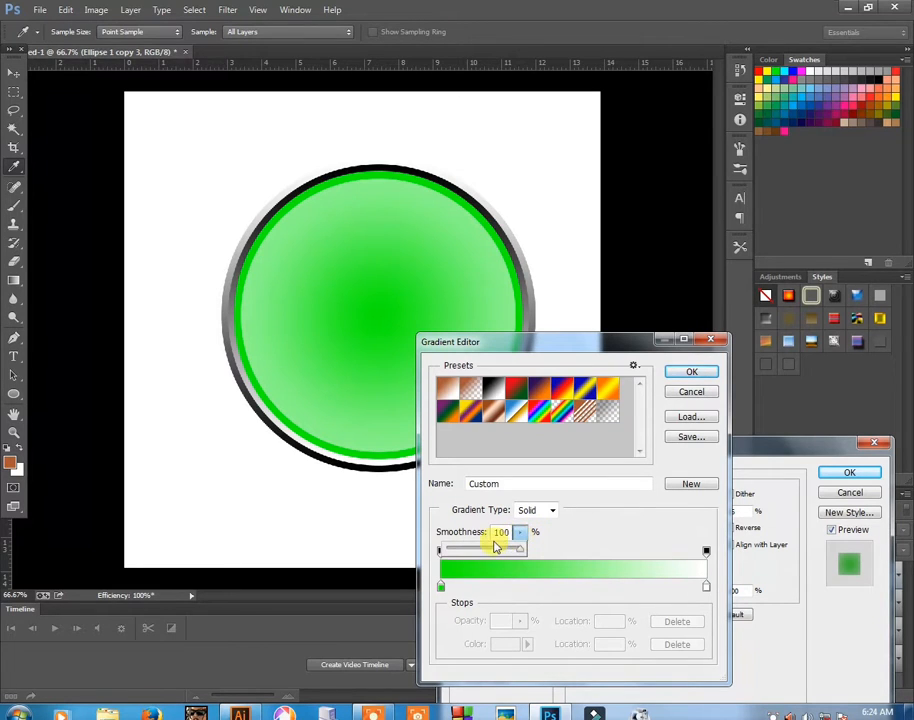
pyautogui.click(553, 512)
pyautogui.click(535, 524)
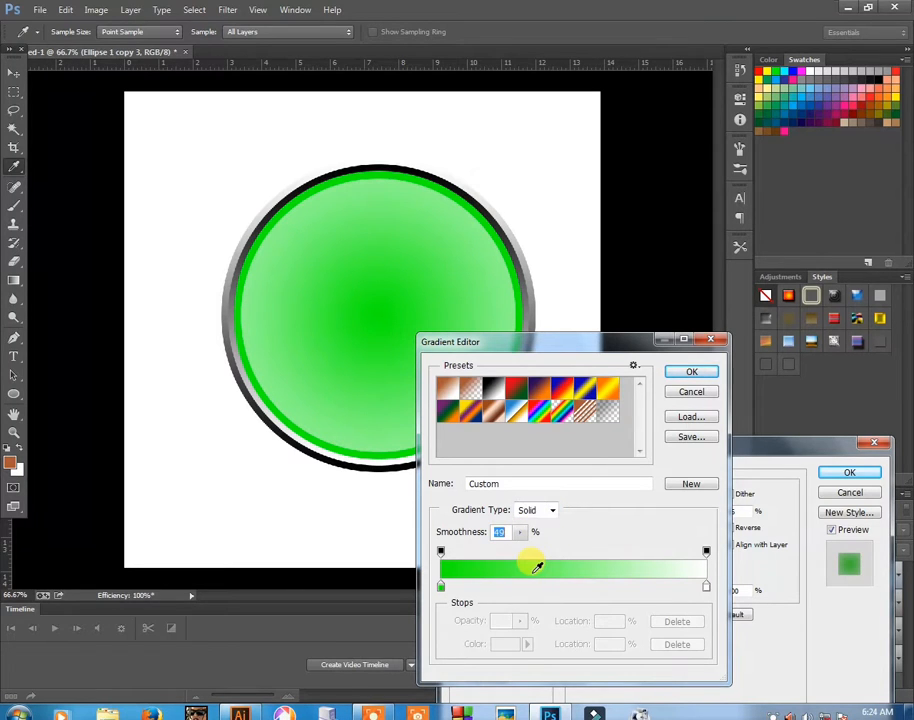
# Move the midpoint between the green and white stops to 61% and apply the gradient and layer style.
pyautogui.click(441, 587)
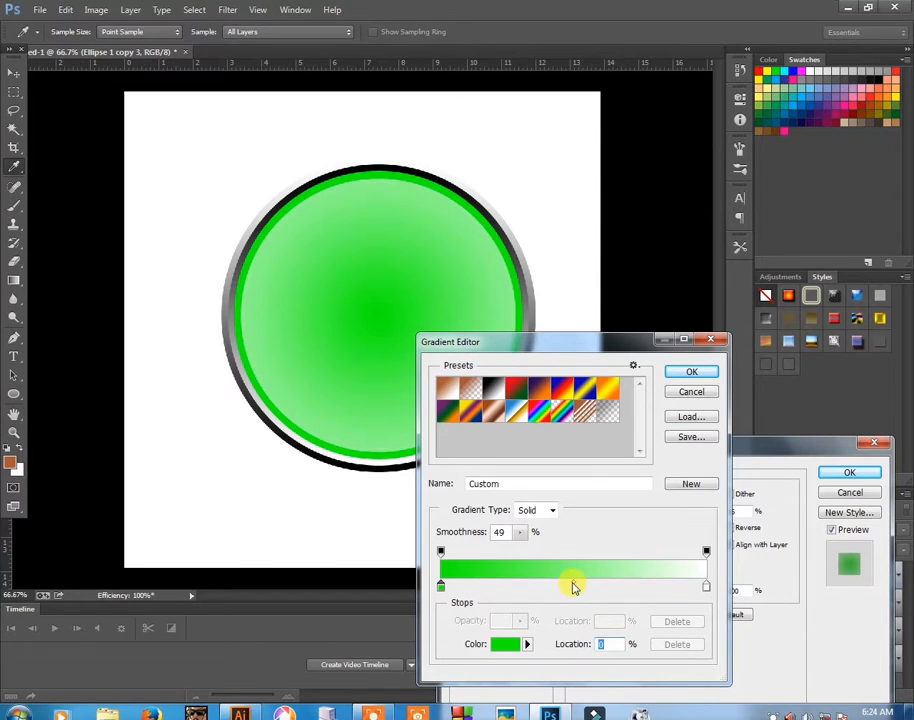
pyautogui.click(573, 585)
pyautogui.moveTo(573, 587); pyautogui.dragTo(617, 588)
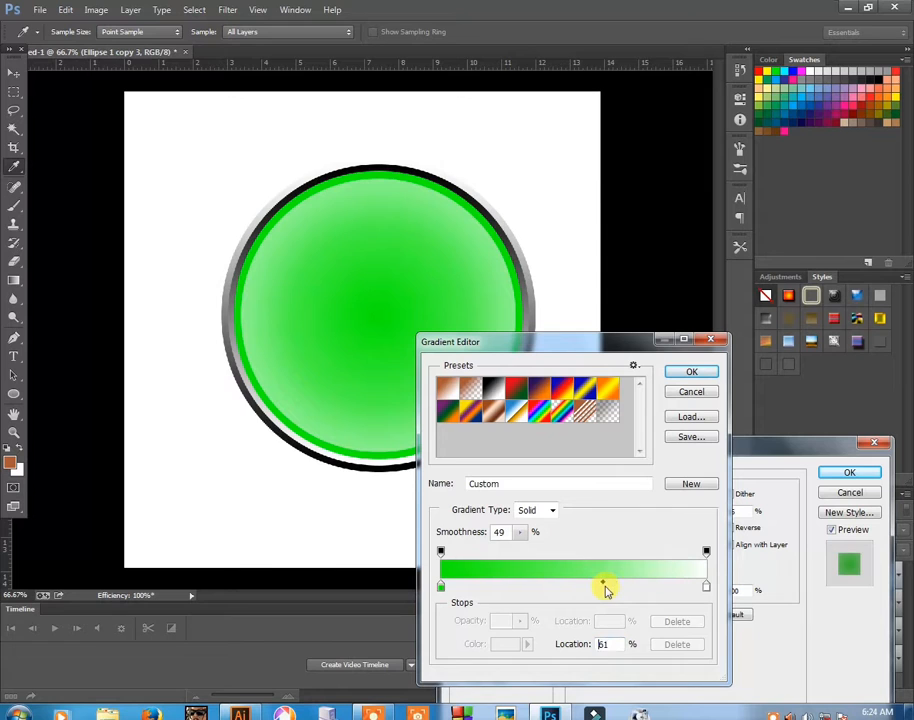
pyautogui.click(689, 373)
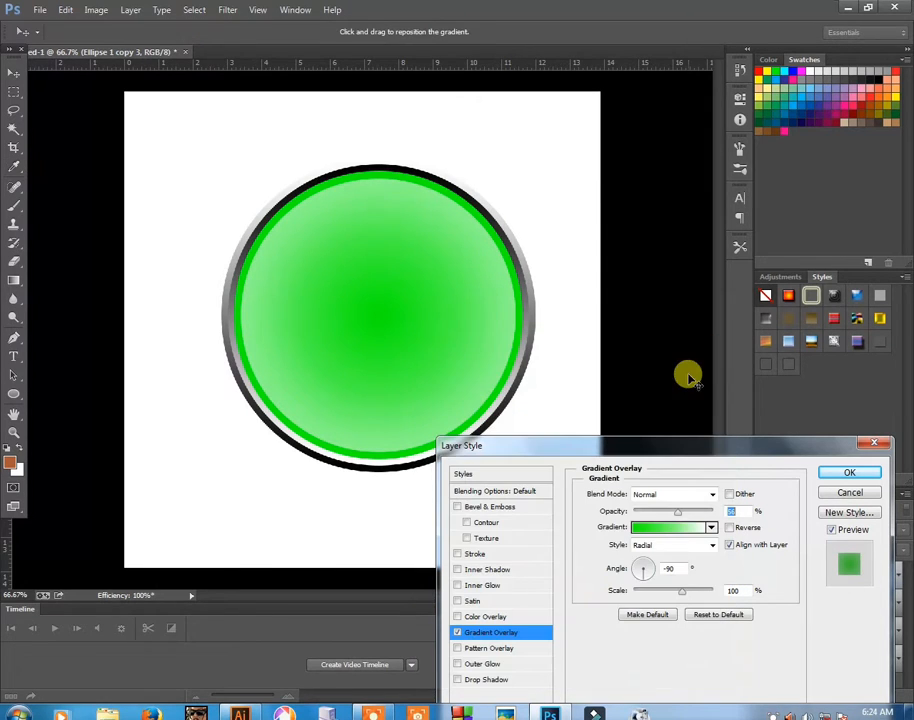
pyautogui.click(840, 472)
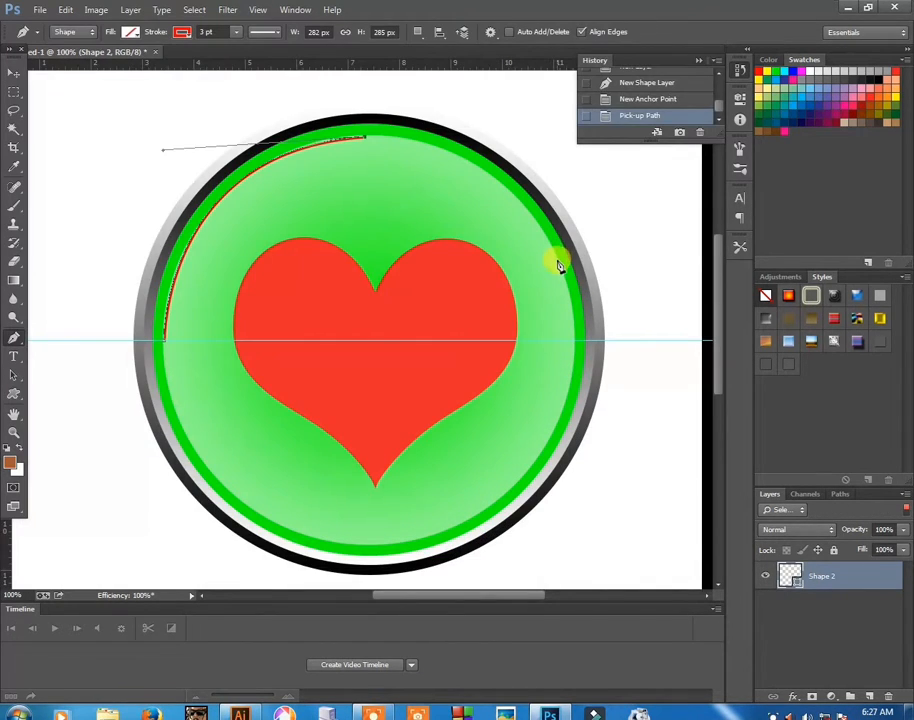
# Continue the red Pen path from the inner circle's top along its right edge down to the horizontal guide, removing the outgoing direction handles.
pyautogui.moveTo(559, 265); pyautogui.dragTo(607, 405)
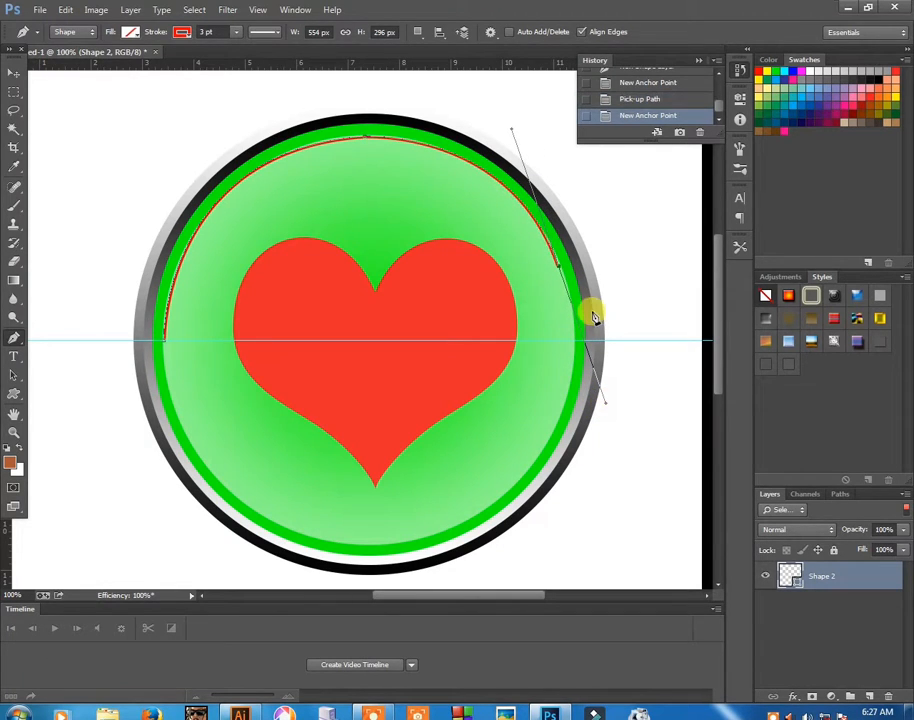
pyautogui.click(560, 270)
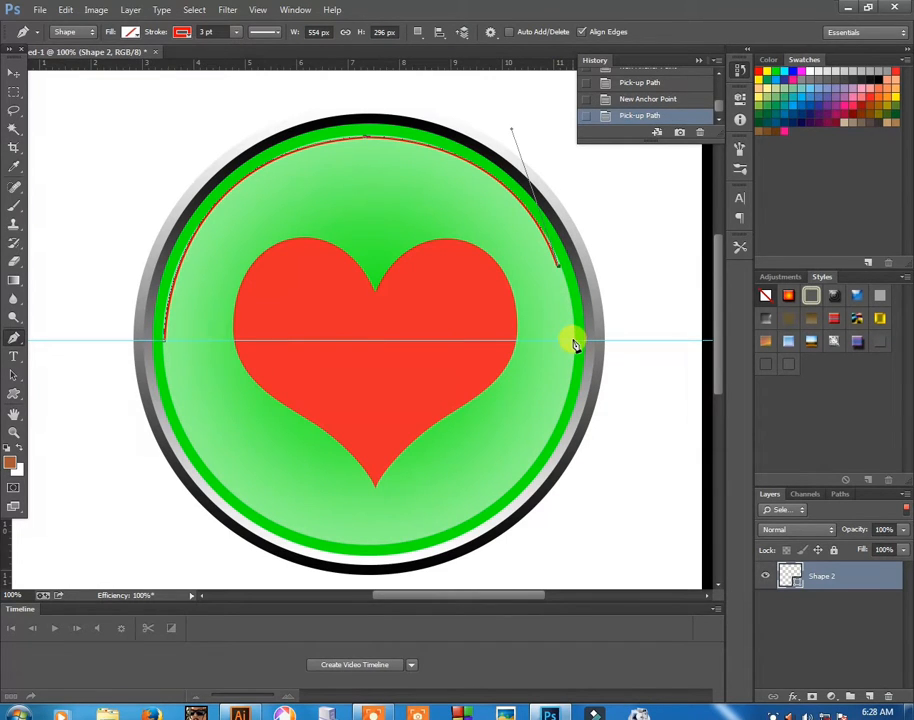
pyautogui.click(574, 341)
pyautogui.click(592, 334)
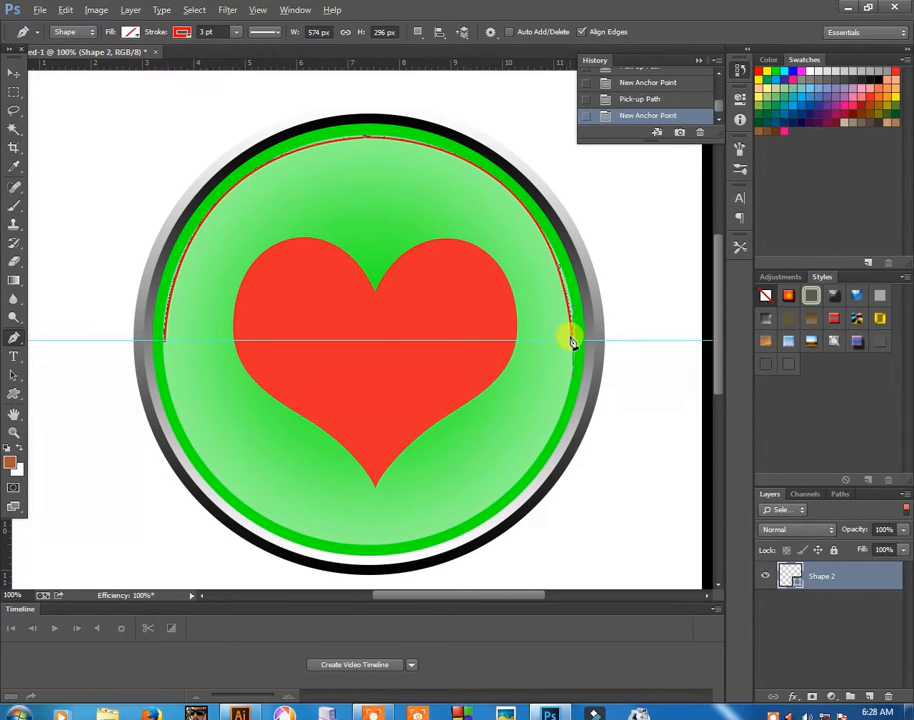
pyautogui.click(575, 343)
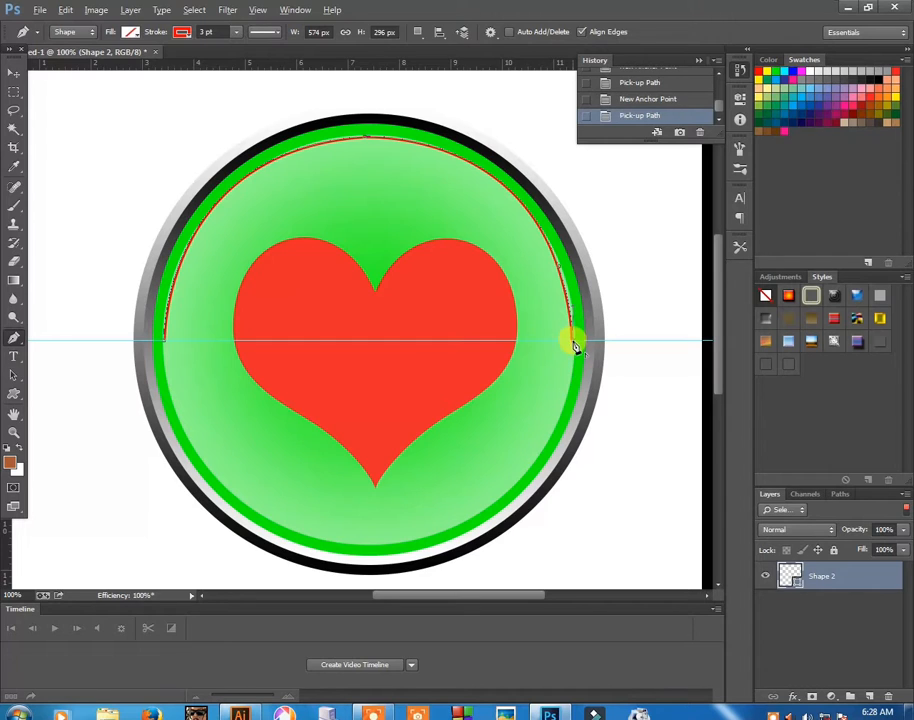
# Start a red-stroked Pen path where the guide meets the inner circle's left edge, curve it to the circle's top, and undo the stray anchor.
pyautogui.click(160, 345)
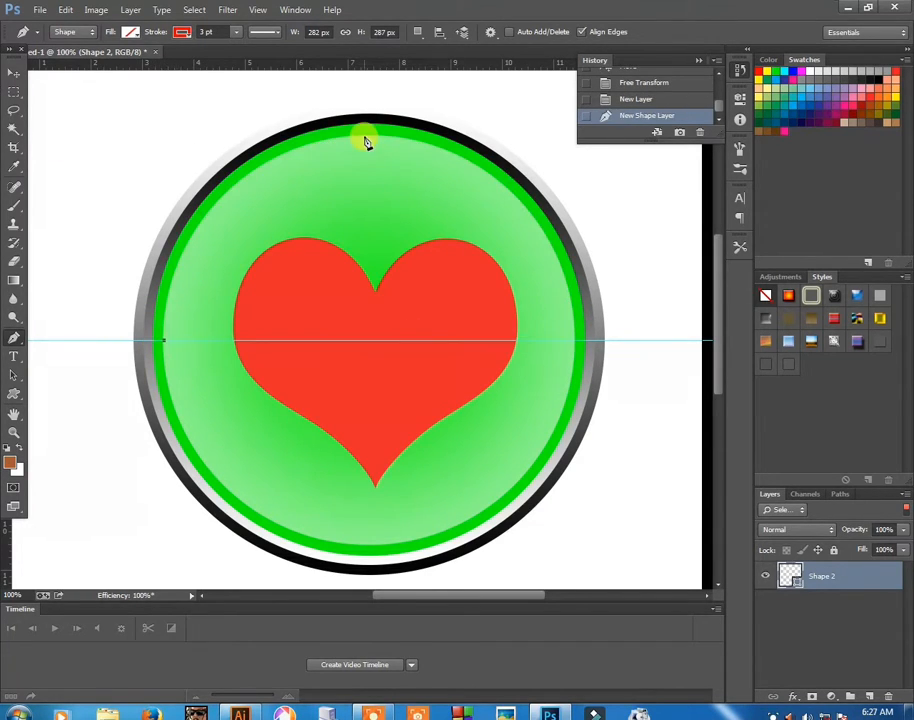
pyautogui.moveTo(366, 143); pyautogui.dragTo(565, 125)
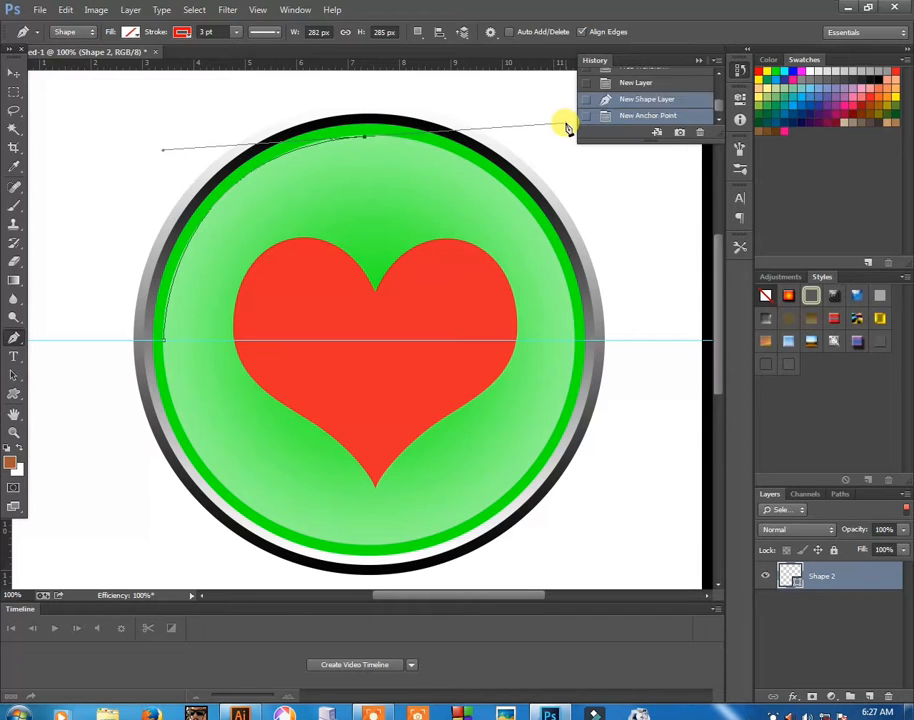
pyautogui.click(565, 127)
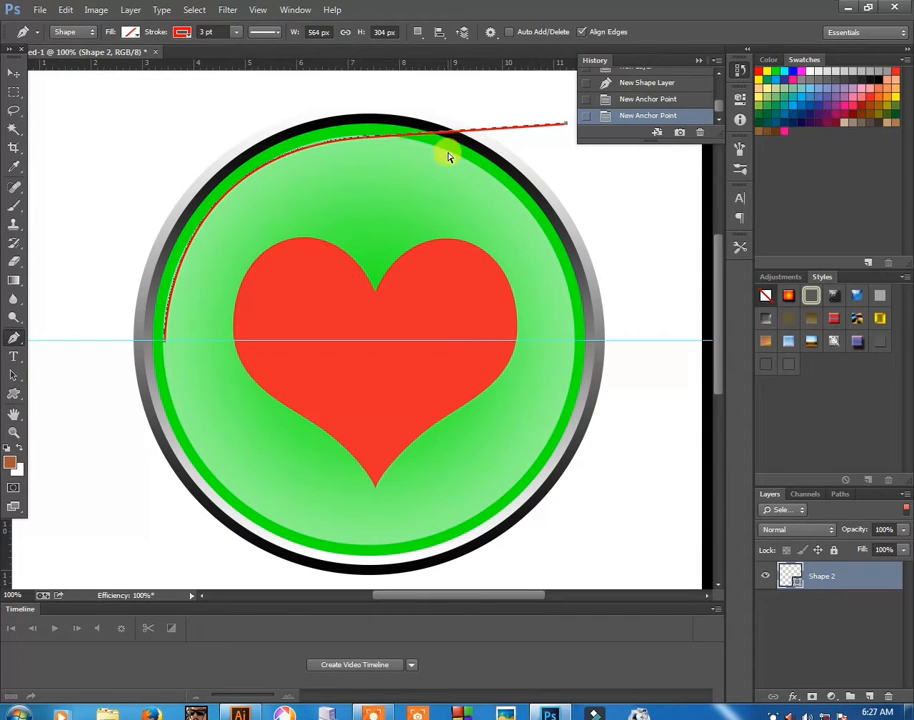
pyautogui.hotkey('ctrl', 'z')
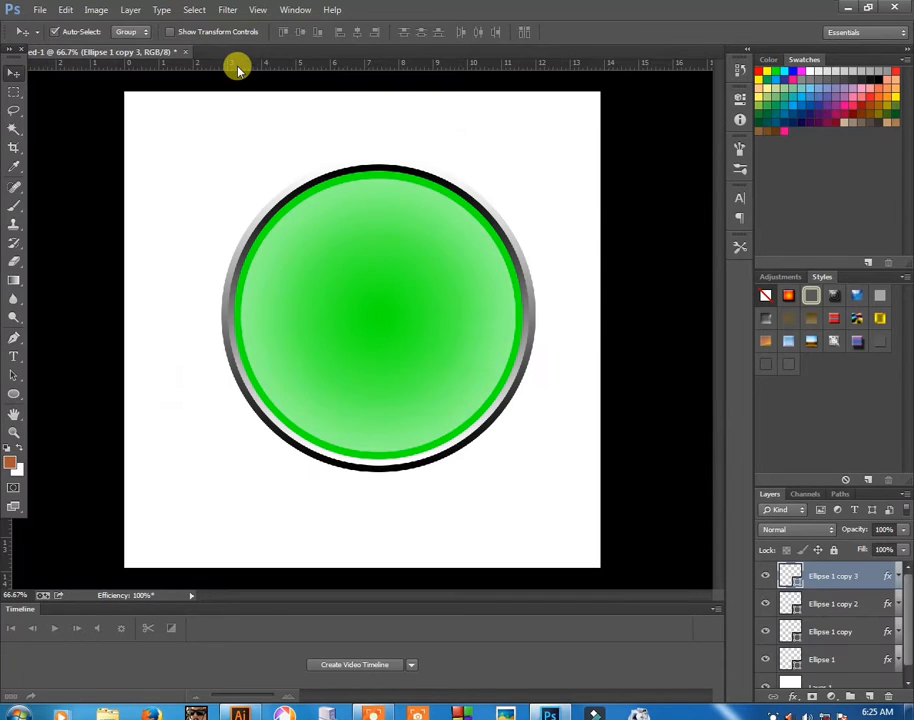
# Place a horizontal guide through the centre of the green button.
pyautogui.moveTo(231, 71); pyautogui.dragTo(227, 317)
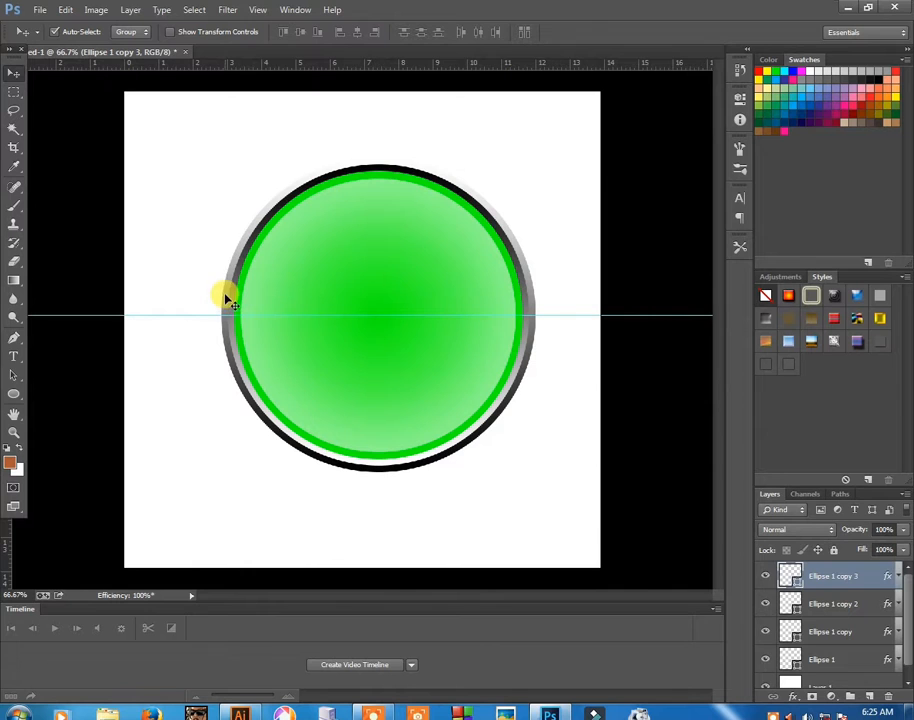
pyautogui.hotkey('ctrl', 'space')
pyautogui.keyDown('ctrl'); pyautogui.click(159, 160); pyautogui.keyUp('ctrl')
pyautogui.moveTo(184, 167); pyautogui.dragTo(624, 480)
pyautogui.hotkey('ctrl', '0')
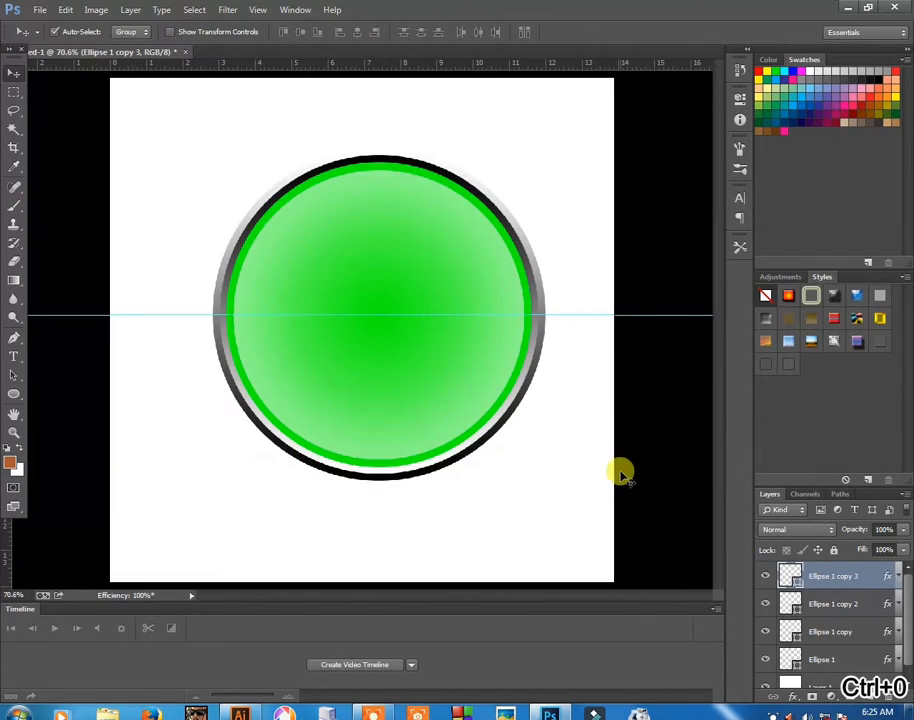
pyautogui.hotkey('ctrl', 'space')
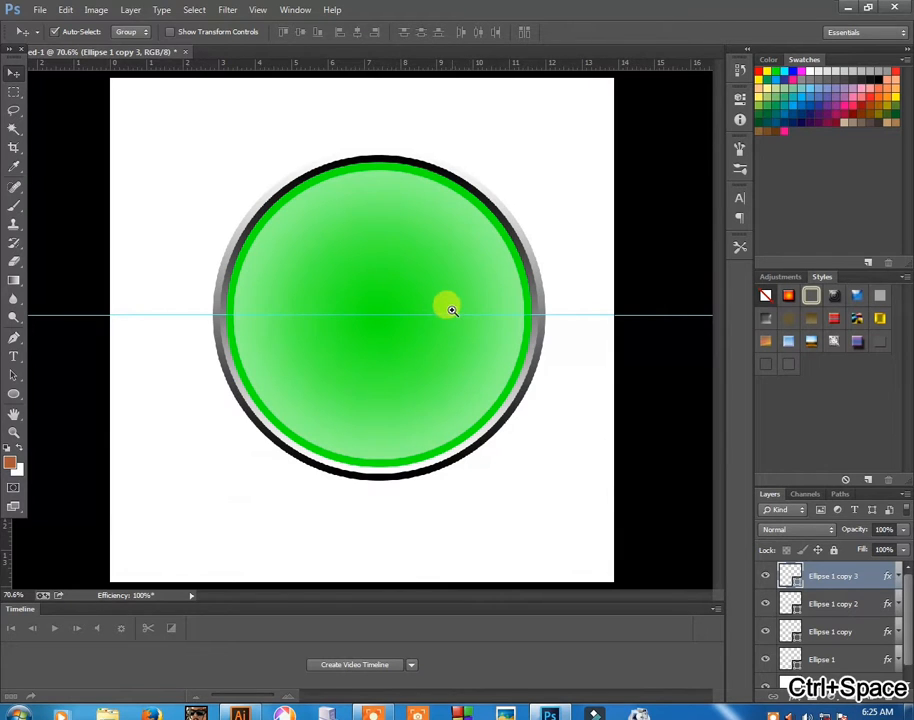
pyautogui.keyDown('ctrl'); pyautogui.click(450, 313); pyautogui.keyUp('ctrl')
# Switch to the Custom Shape tool and choose the heart as its shape.
pyautogui.moveTo(12, 392); pyautogui.dragTo(68, 443)
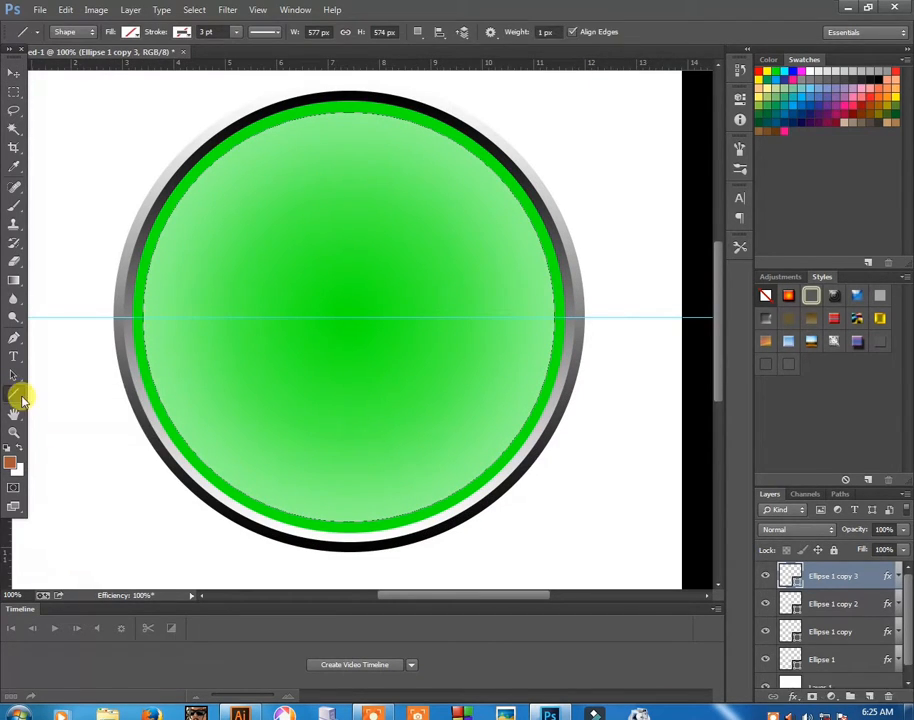
pyautogui.moveTo(17, 398); pyautogui.dragTo(96, 465)
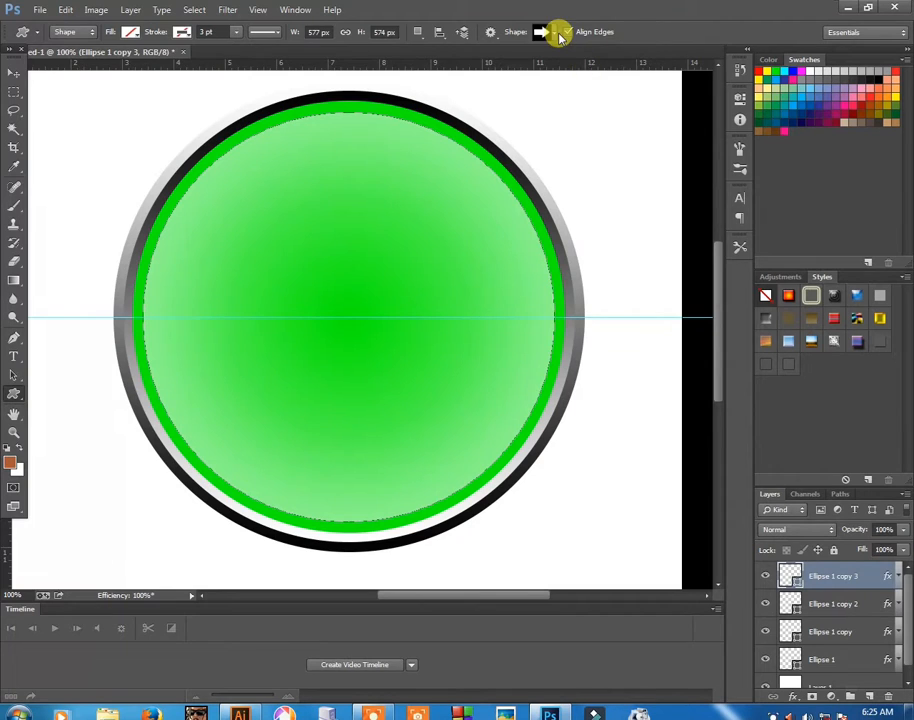
pyautogui.click(559, 34)
pyautogui.click(546, 107)
pyautogui.click(566, 108)
pyautogui.scroll(-3, 575, 108)
pyautogui.scroll(3, 575, 105)
pyautogui.click(498, 88)
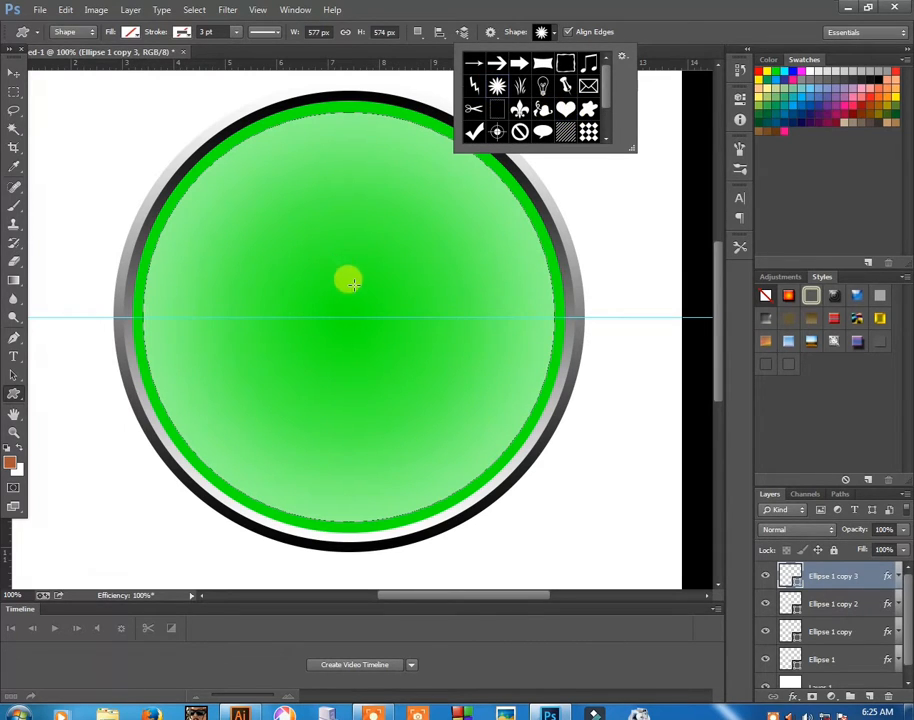
pyautogui.click(566, 108)
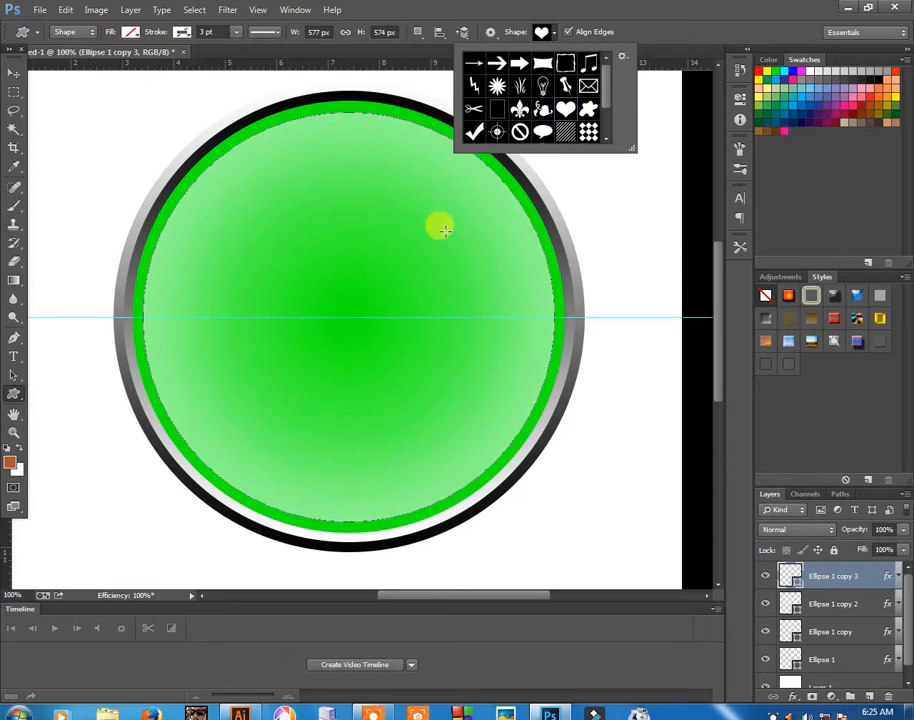
# Create a heart shape 577 px wide and 574 px high, starting near the green button's centre.
pyautogui.click(336, 300)
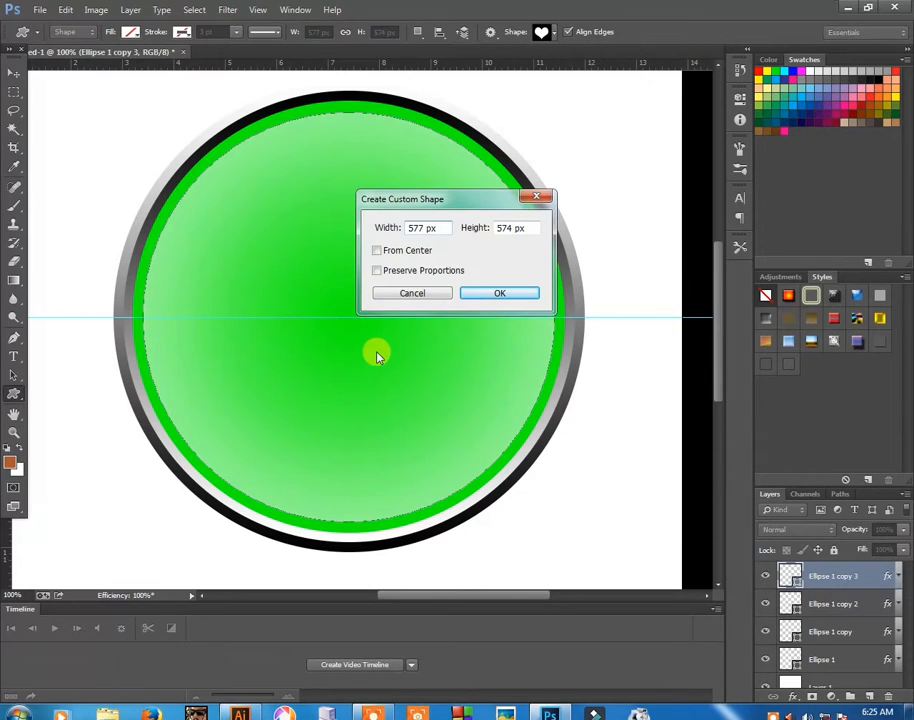
pyautogui.click(470, 292)
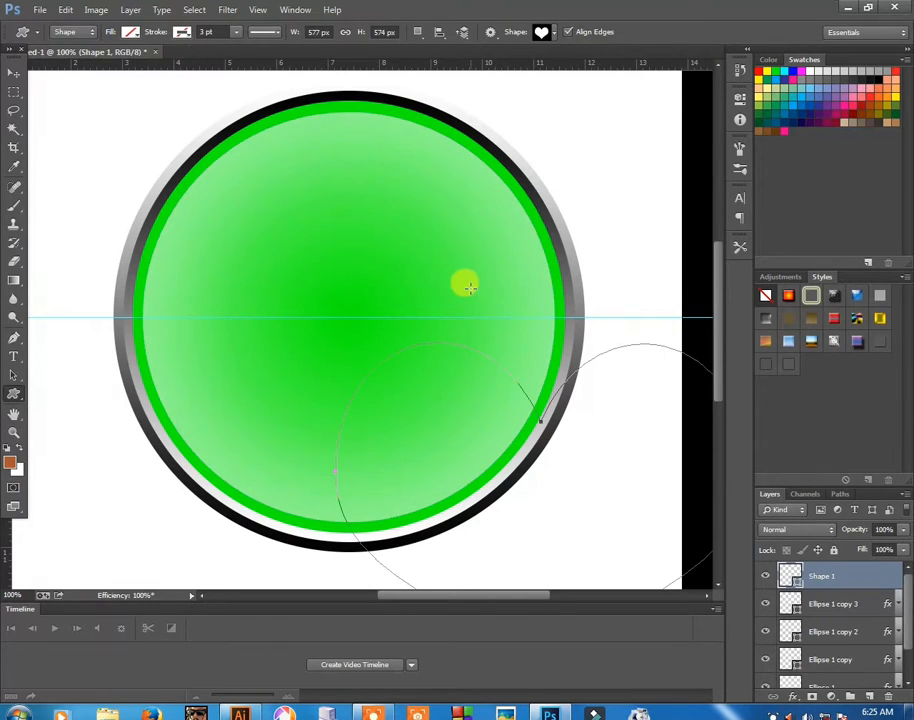
pyautogui.click(13, 74)
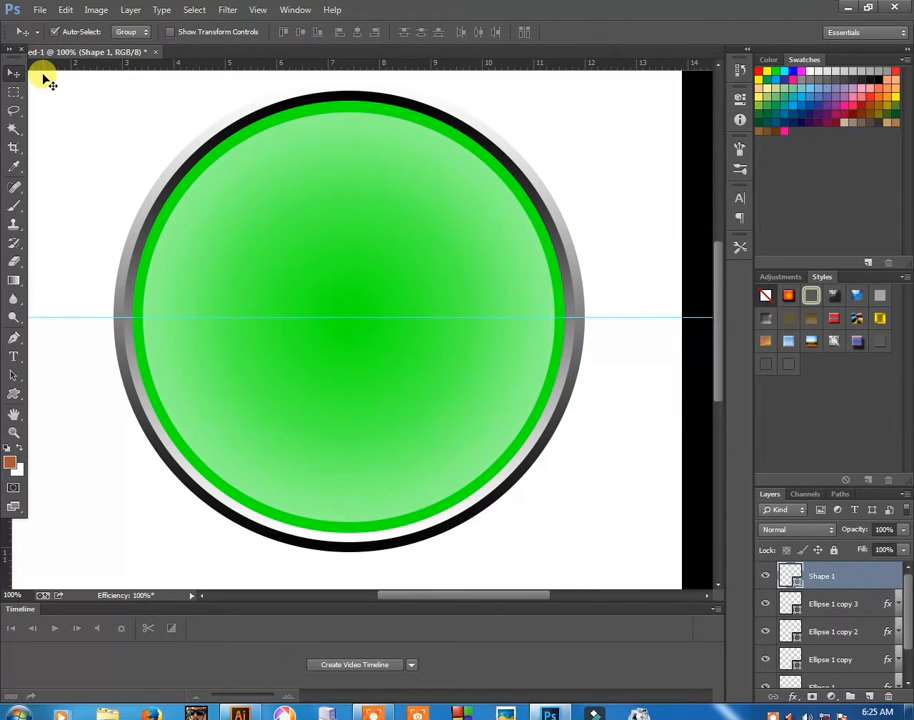
# Apply a red Color Overlay at 100% opacity to the heart shape's layer.
pyautogui.click(795, 697)
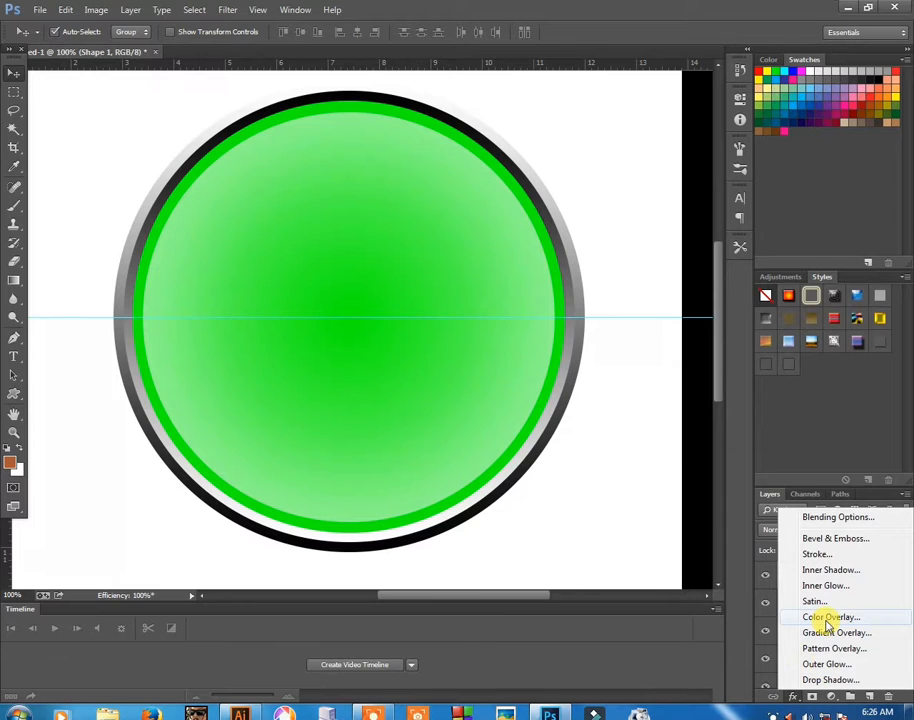
pyautogui.click(828, 618)
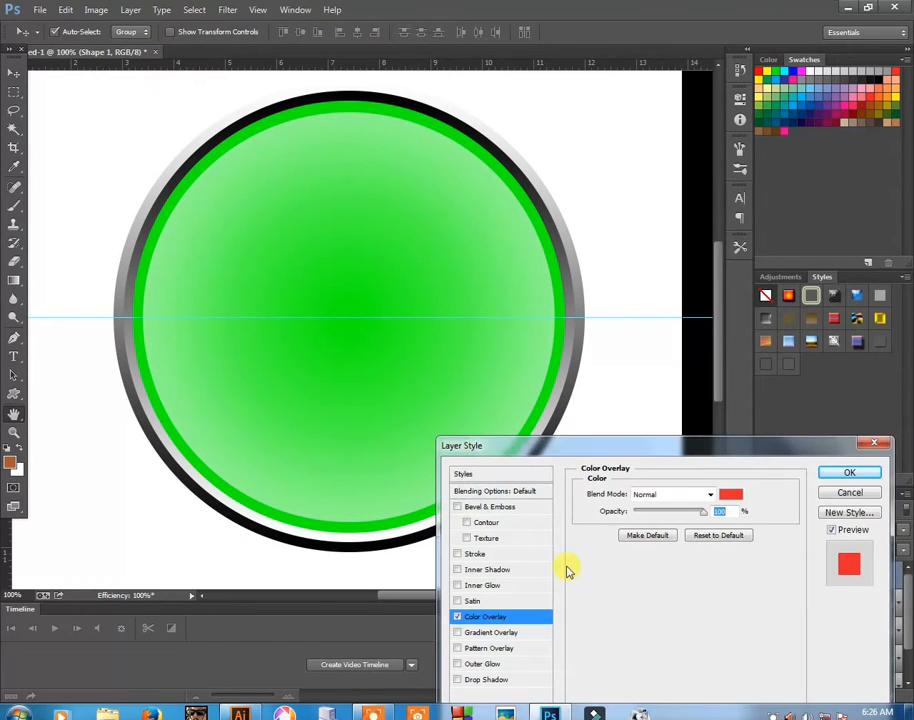
pyautogui.click(845, 472)
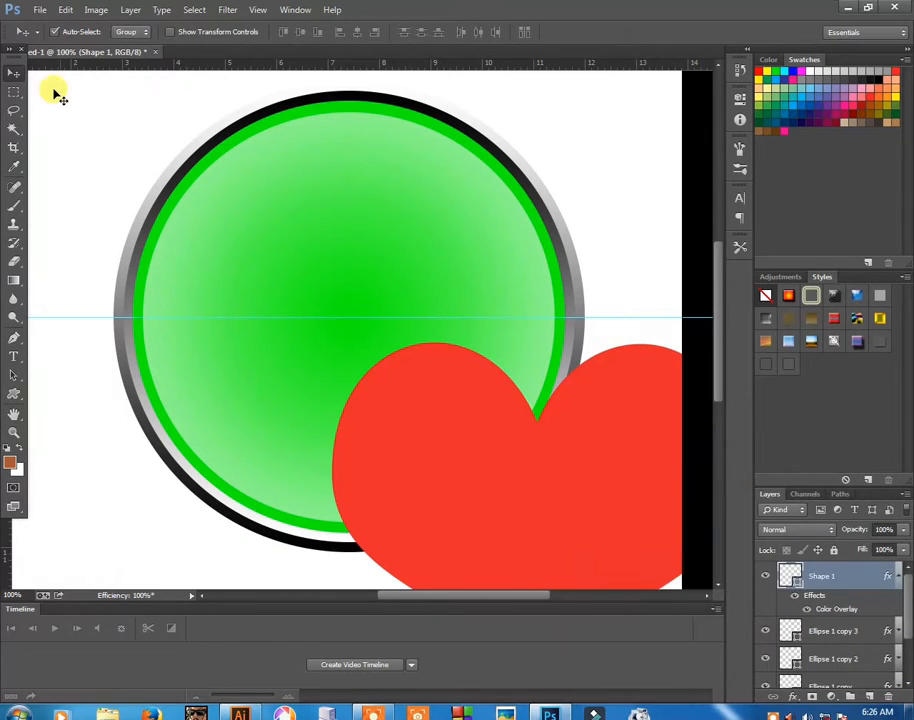
# Scale the heart down to about 76% with Free Transform and move it onto the middle of the green button.
pyautogui.hotkey('ctrl', '-')
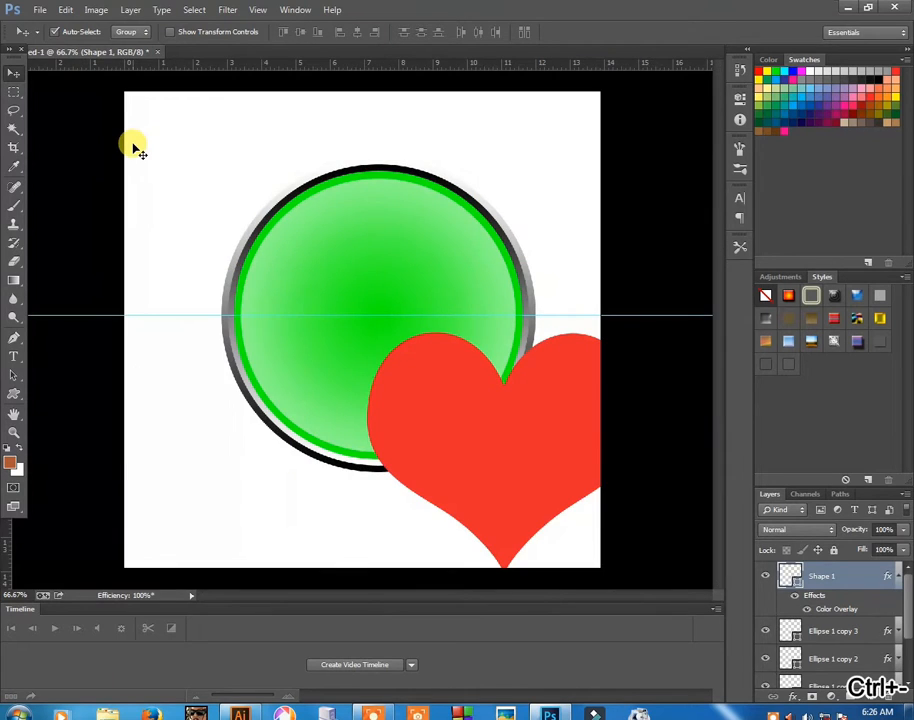
pyautogui.hotkey('ctrl', 't')
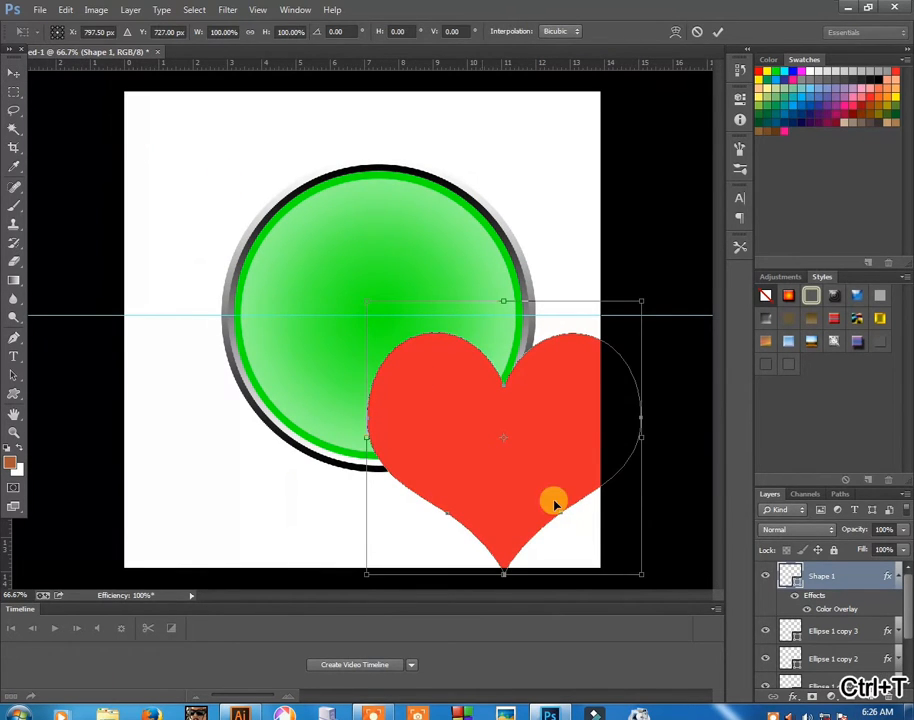
pyautogui.moveTo(636, 568); pyautogui.dragTo(609, 529)
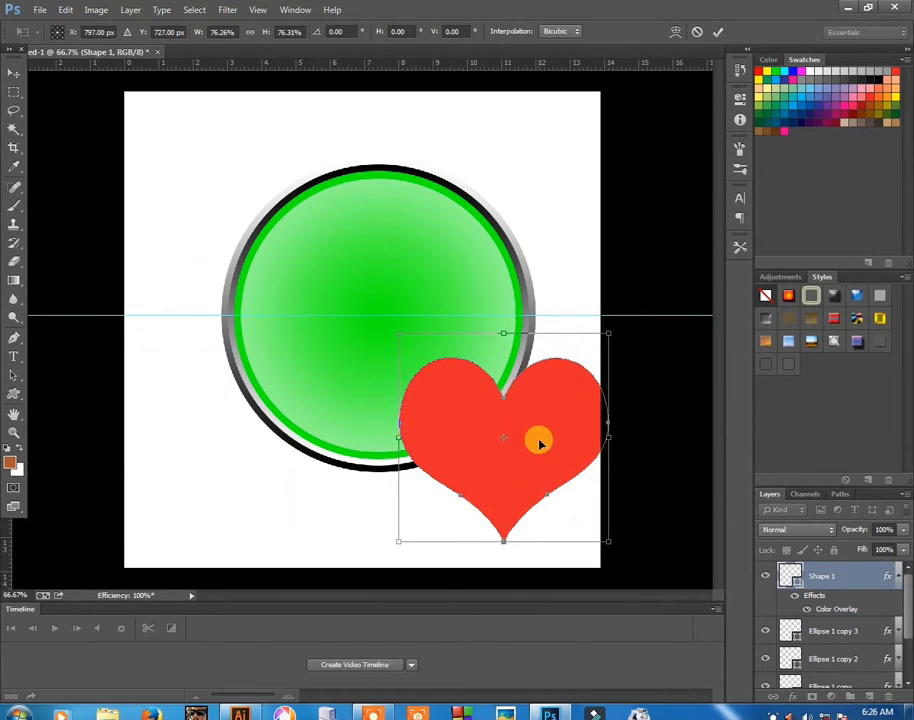
pyautogui.doubleClick(465, 383)
pyautogui.moveTo(467, 407); pyautogui.dragTo(347, 292)
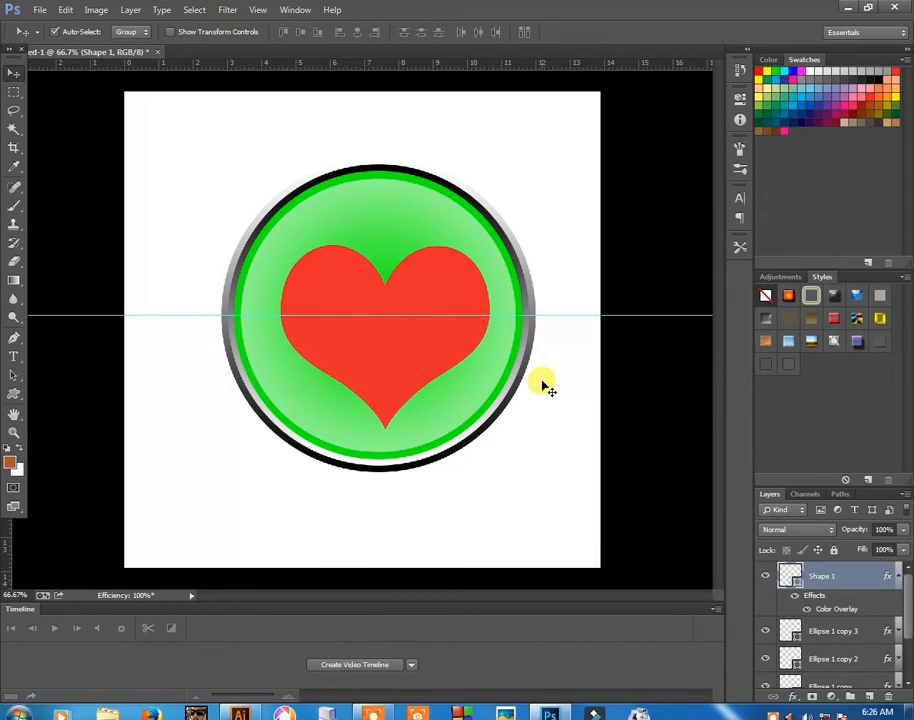
# Nudge the heart slightly to the left and upwards to centre it on the green button.
pyautogui.hotkey('ctrl', '0')
pyautogui.press('Left')
pyautogui.press('Left')
pyautogui.press('Left')
pyautogui.press('Left')
pyautogui.press('Left')
pyautogui.press('Left')
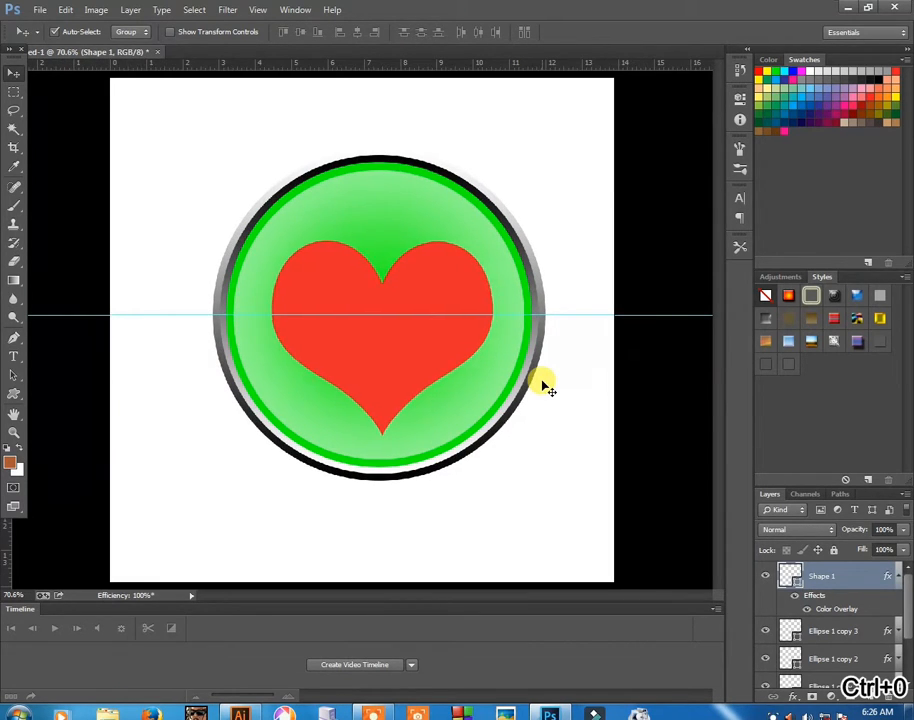
pyautogui.press('Up')
pyautogui.press('Up')
pyautogui.press('Up')
pyautogui.press('Up')
pyautogui.press('Up')
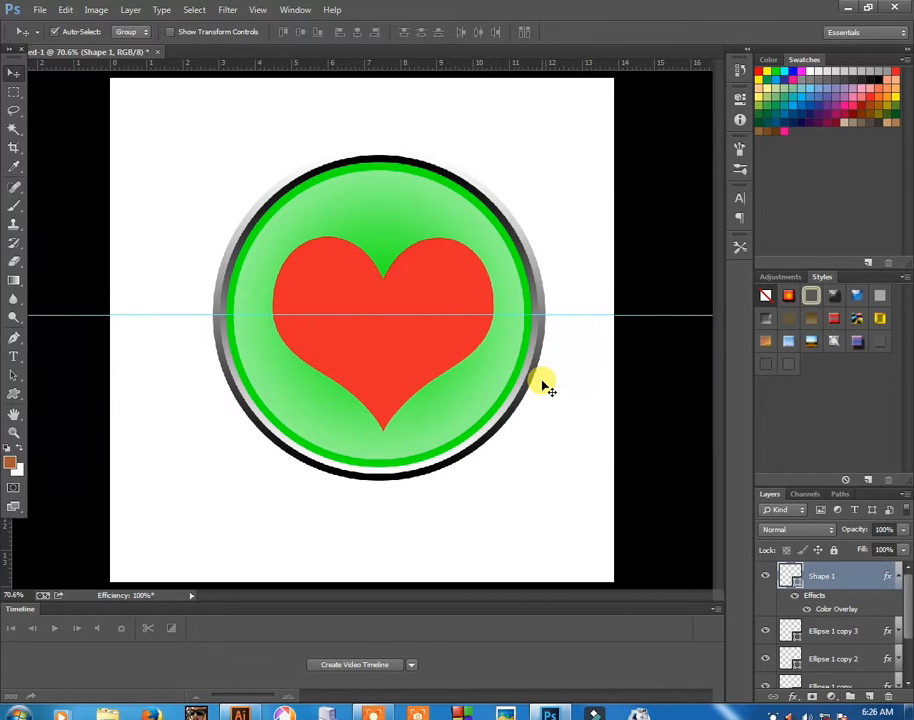
# Scale the heart down around its centre to about 91% of its size.
pyautogui.hotkey('ctrl', 't')
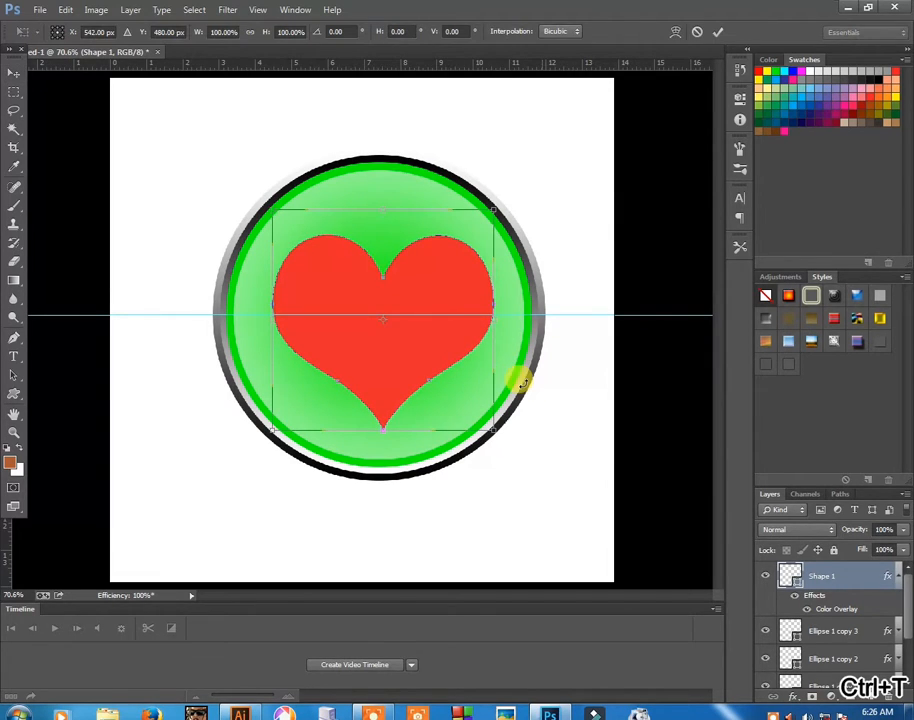
pyautogui.moveTo(491, 430); pyautogui.dragTo(482, 414)
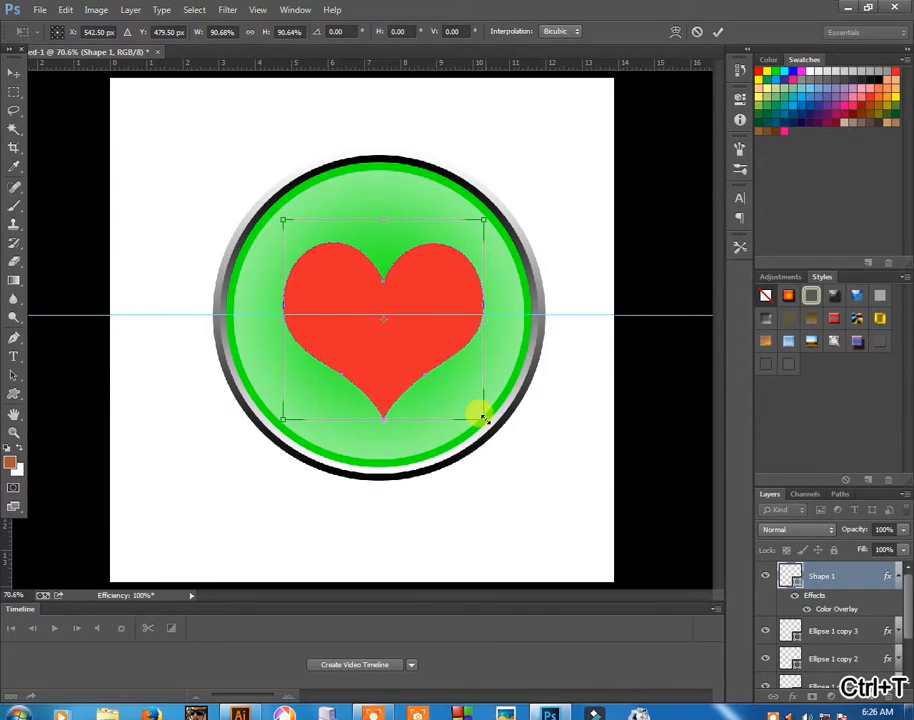
pyautogui.press('Return')
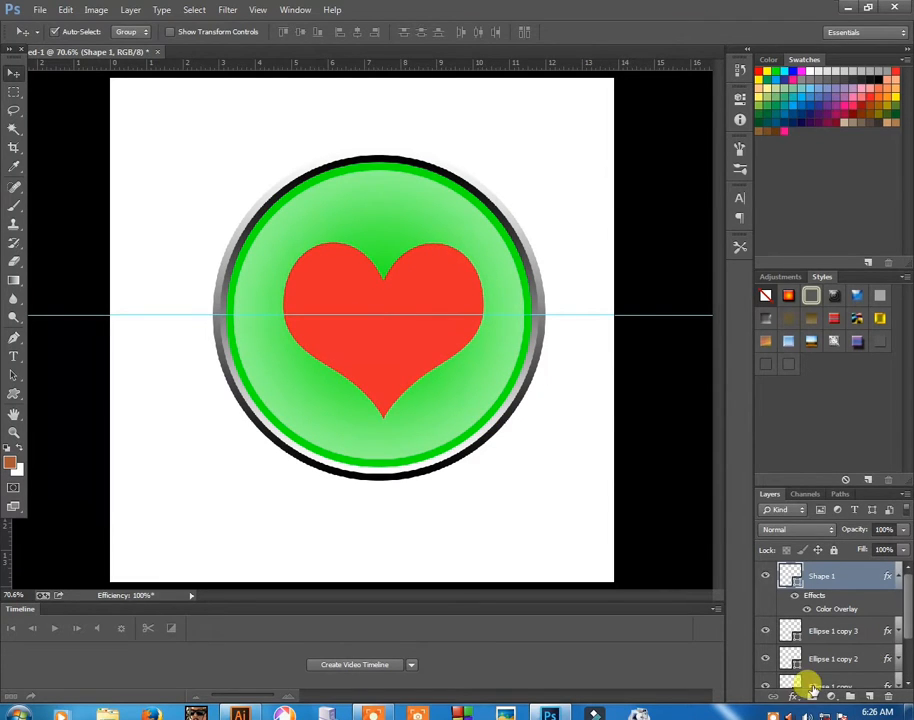
# Add a new layer above the heart and start a Pen shape where the guide meets the inner circle's left edge.
pyautogui.click(869, 695)
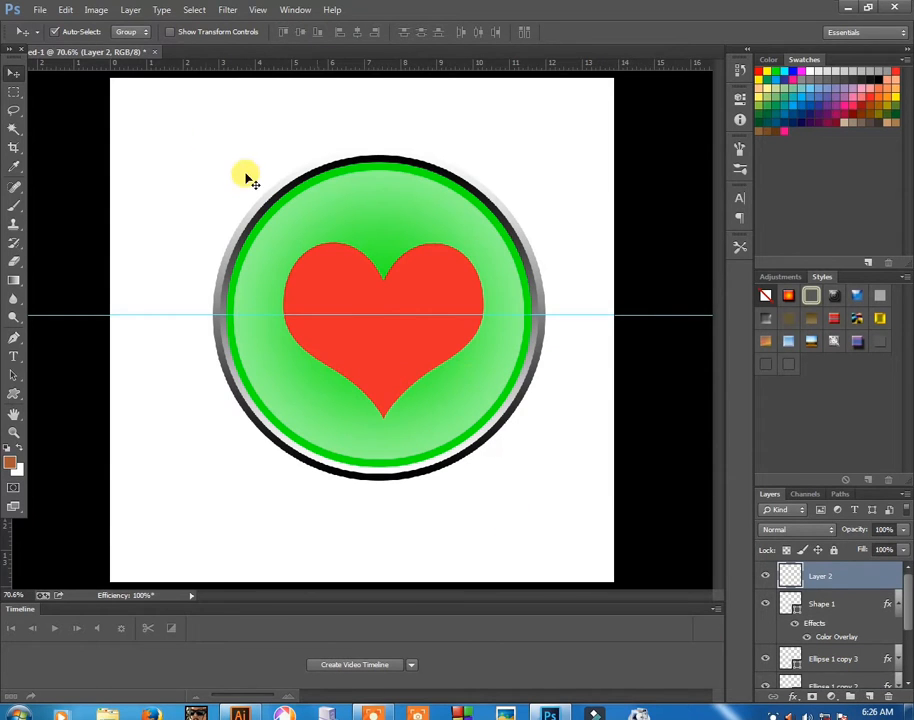
pyautogui.hotkey('ctrl', 'space')
pyautogui.moveTo(665, 365); pyautogui.dragTo(741, 502)
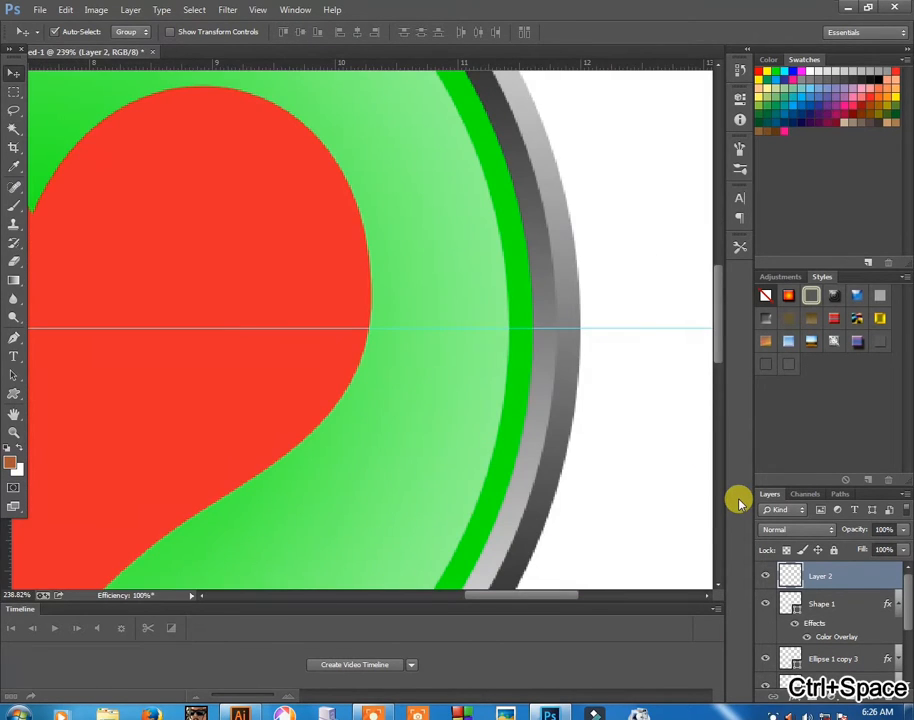
pyautogui.hotkey('ctrl', '-')
pyautogui.hotkey('ctrl', '-')
pyautogui.hotkey('ctrl', '-')
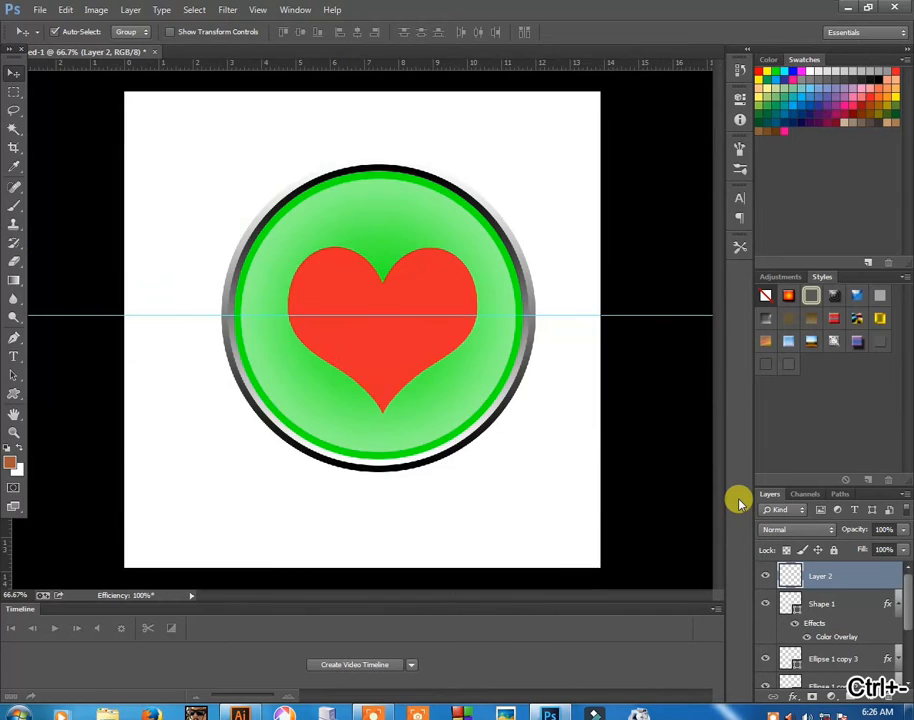
pyautogui.hotkey('ctrl', '0')
pyautogui.hotkey('ctrl', 'space')
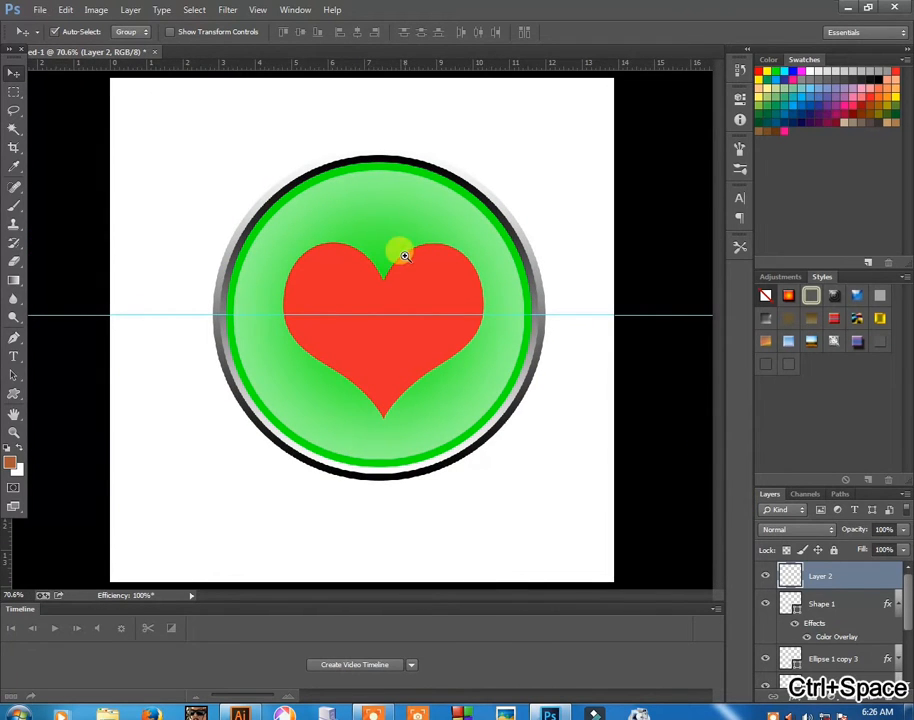
pyautogui.keyDown('ctrl'); pyautogui.click(403, 255); pyautogui.keyUp('ctrl')
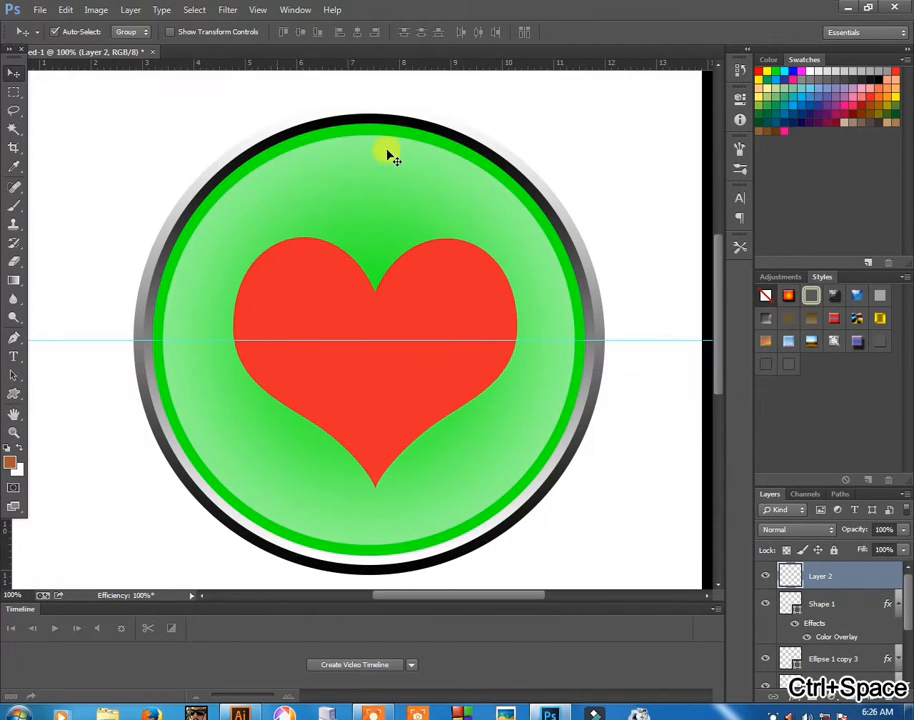
pyautogui.click(17, 339)
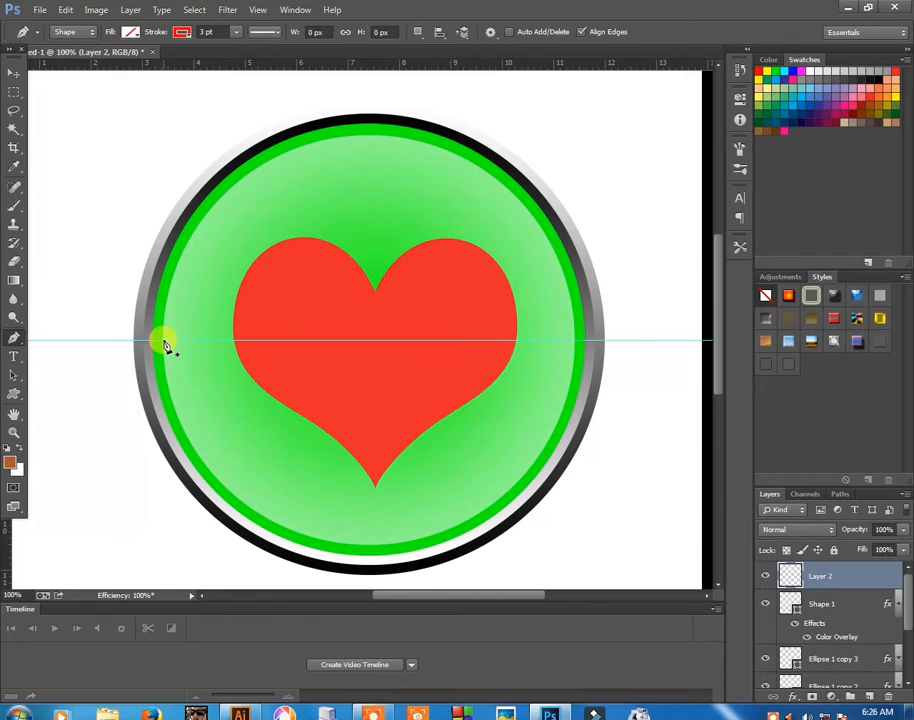
pyautogui.click(164, 341)
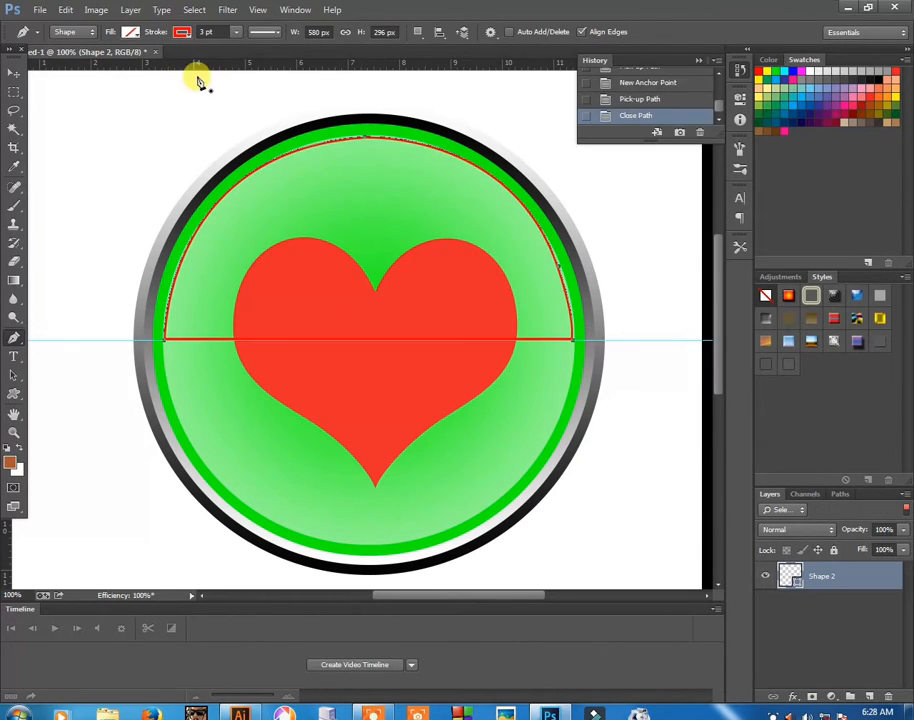
# Remove the upper-half Pen shape's stroke and give it a near-white Color Overlay (#fdf7f7) at strongly reduced opacity.
pyautogui.click(183, 34)
pyautogui.click(122, 60)
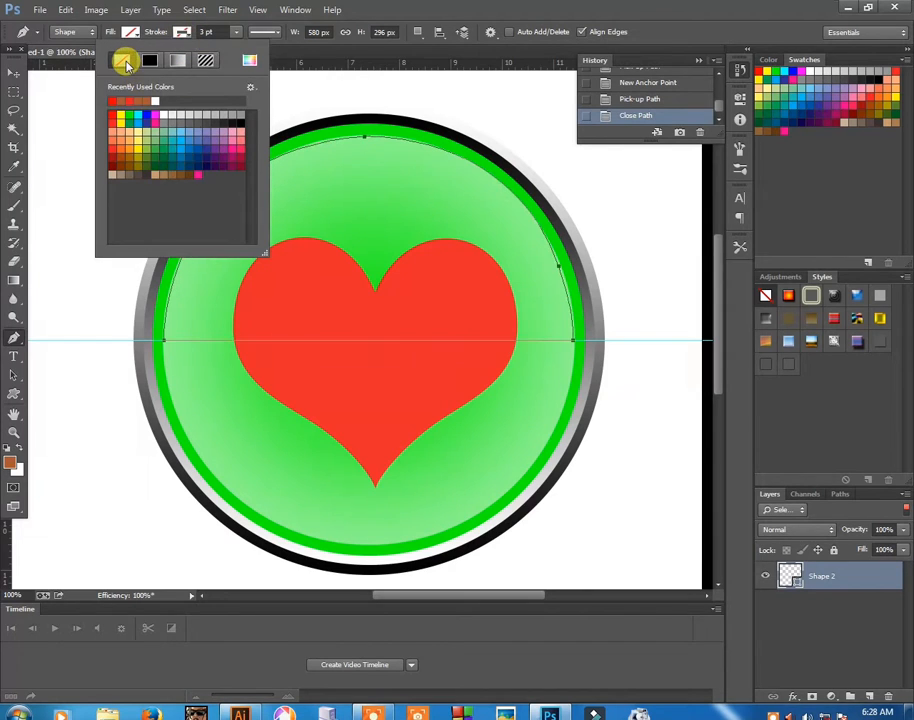
pyautogui.click(793, 694)
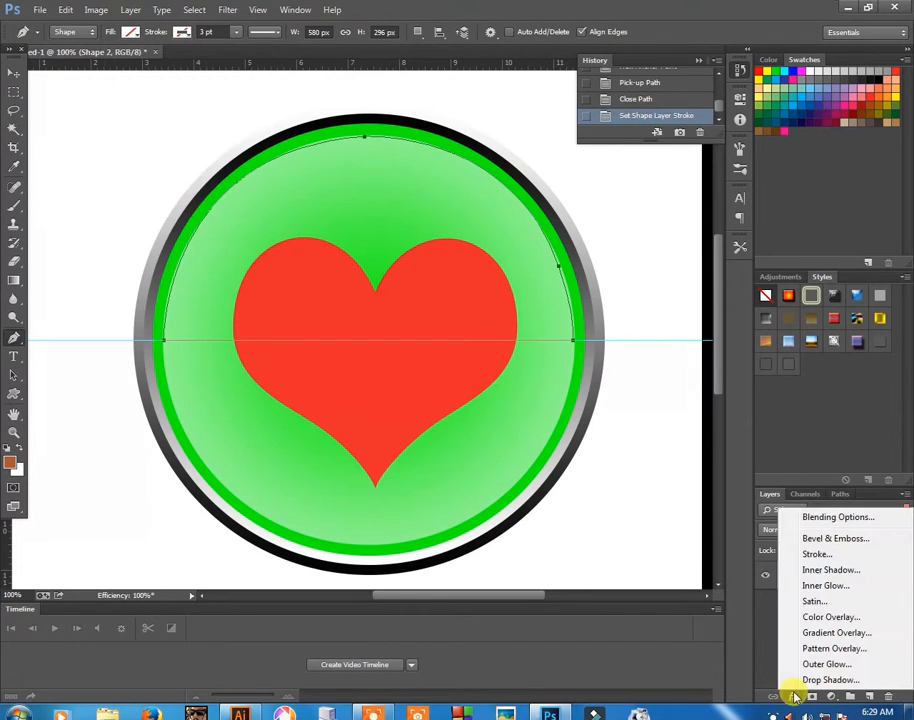
pyautogui.click(812, 622)
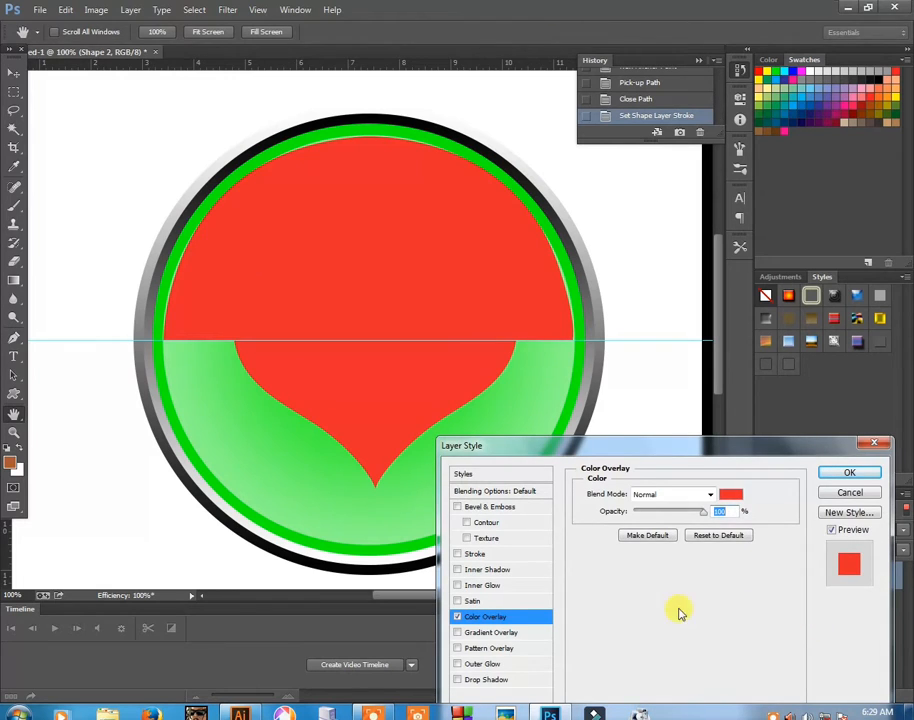
pyautogui.click(730, 494)
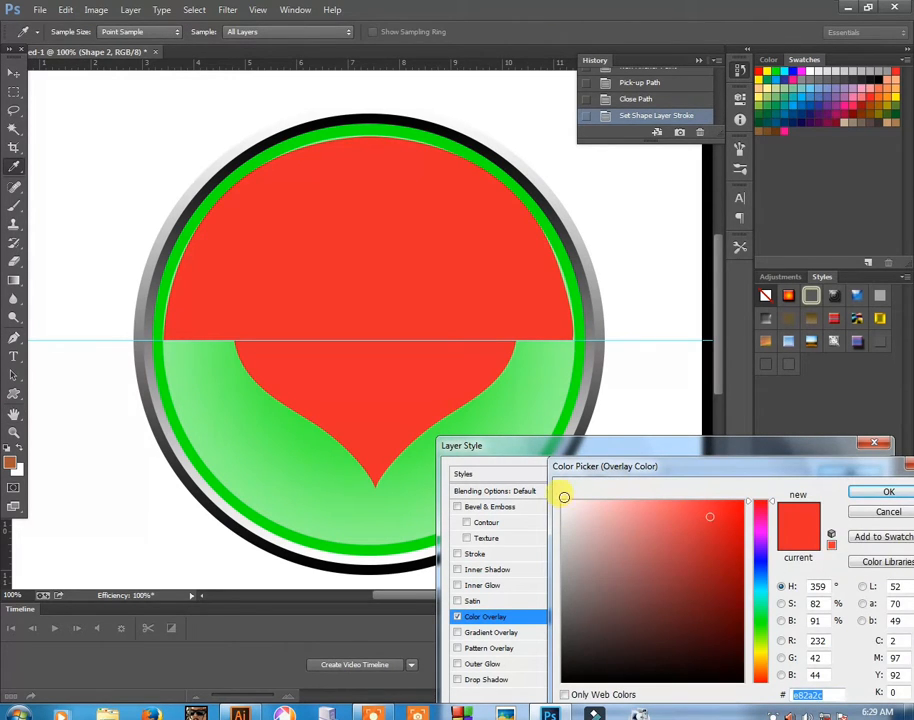
pyautogui.click(564, 497)
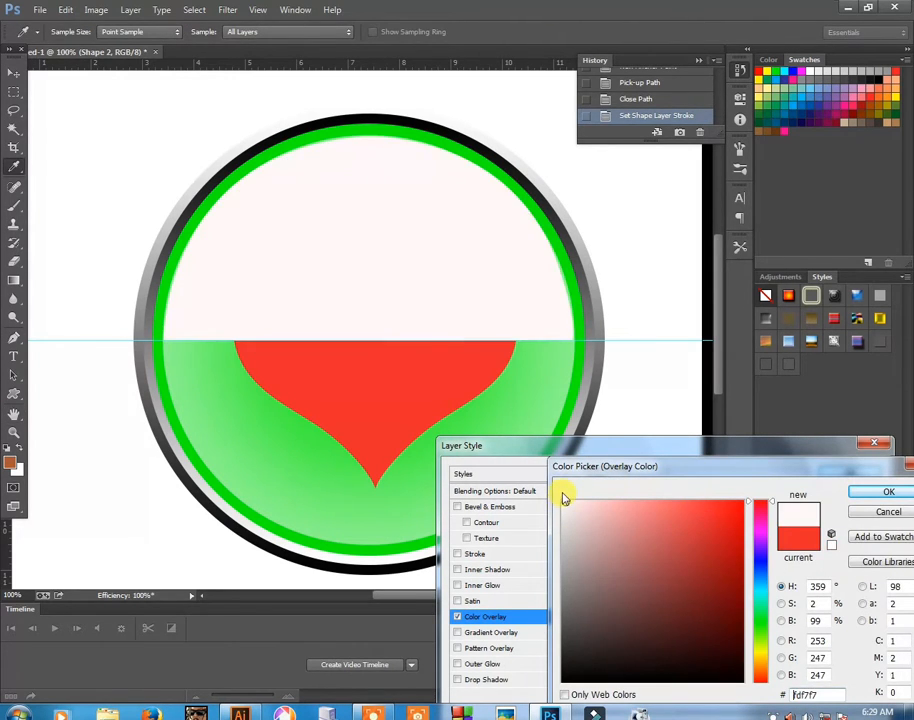
pyautogui.click(868, 496)
pyautogui.moveTo(676, 516)
pyautogui.mouseDown()
pyautogui.moveTo(648, 516)
pyautogui.moveTo(674, 516)
pyautogui.moveTo(658, 515)
pyautogui.mouseUp()
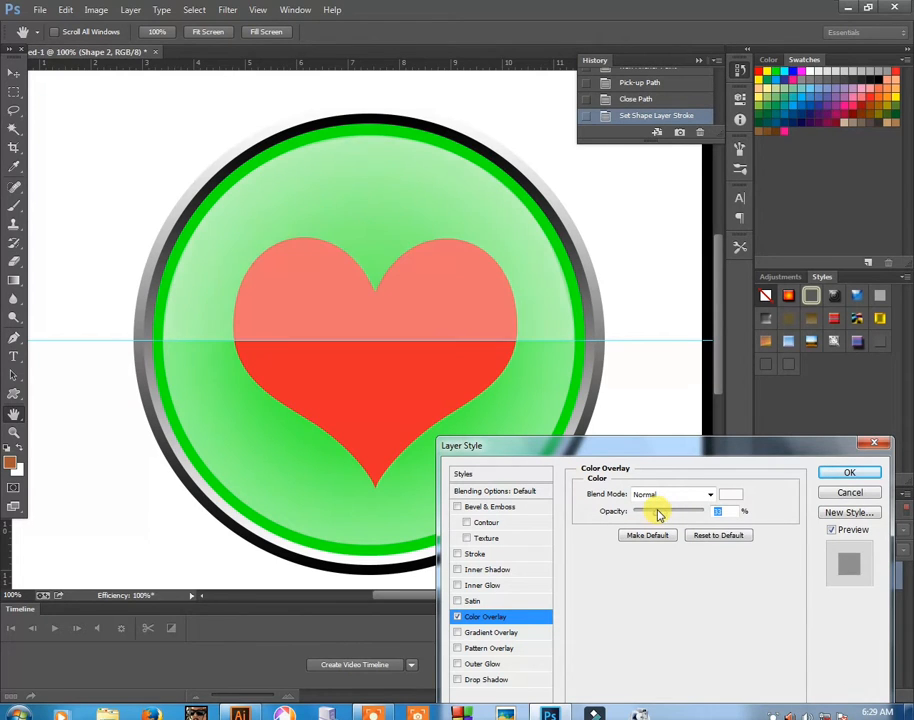
pyautogui.click(838, 476)
# Remove the horizontal guide through the button's centre by moving it off the canvas with the Move tool.
pyautogui.hotkey('ctrl', '0')
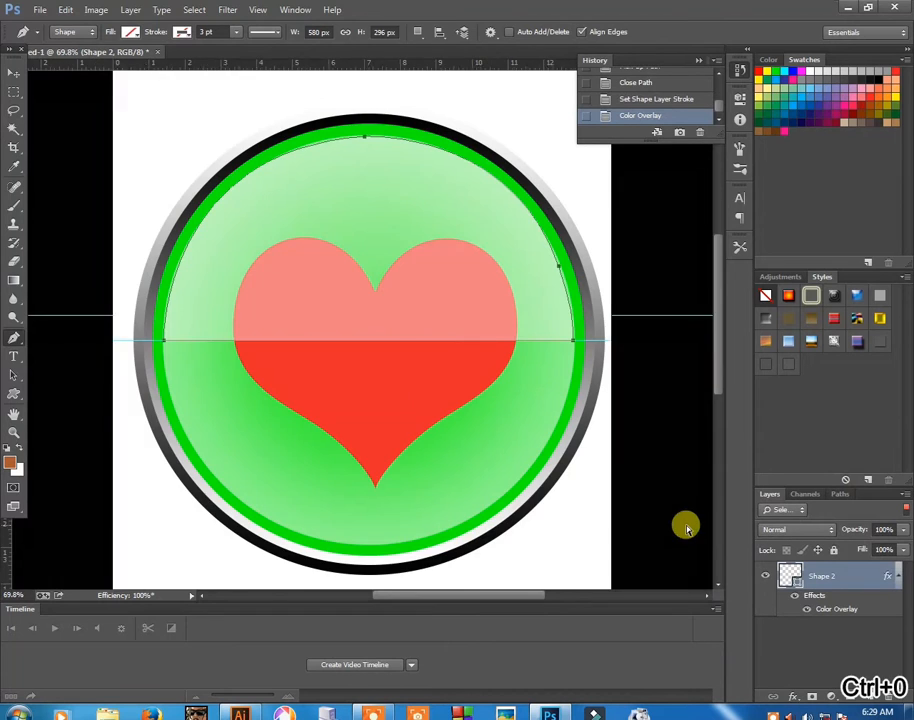
pyautogui.click(14, 74)
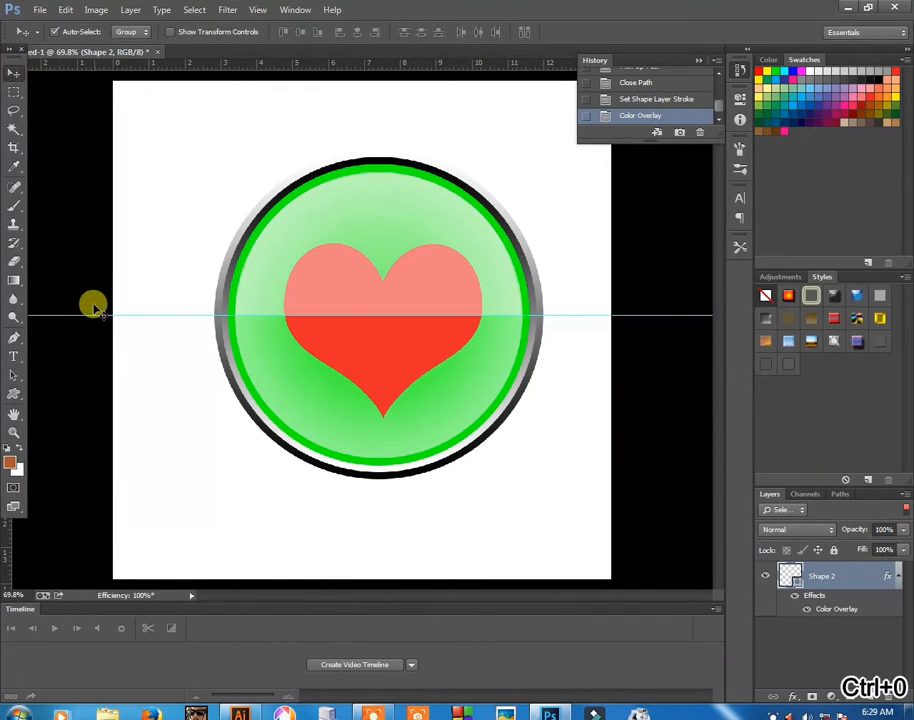
pyautogui.moveTo(82, 314); pyautogui.dragTo(117, 62)
pyautogui.hotkey('ctrl', '0')
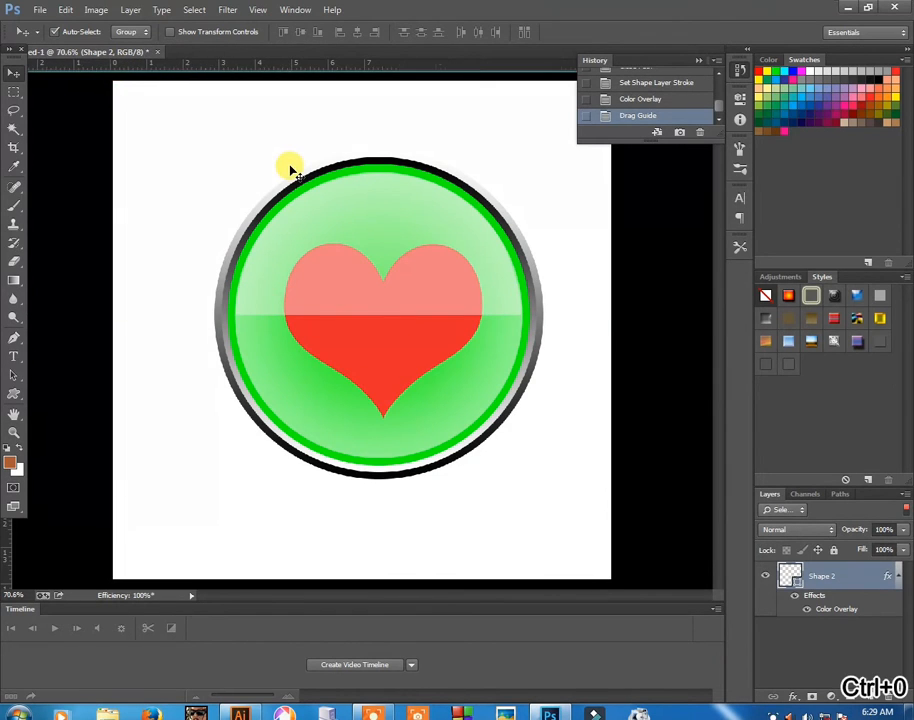
pyautogui.hotkey('ctrl', 'space')
pyautogui.moveTo(181, 148); pyautogui.dragTo(697, 576)
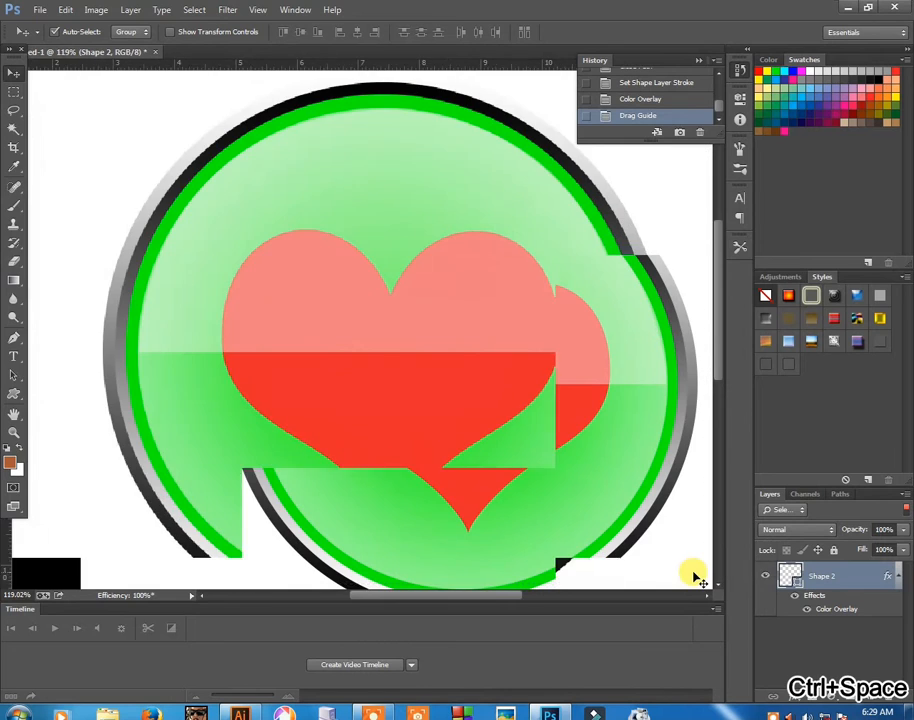